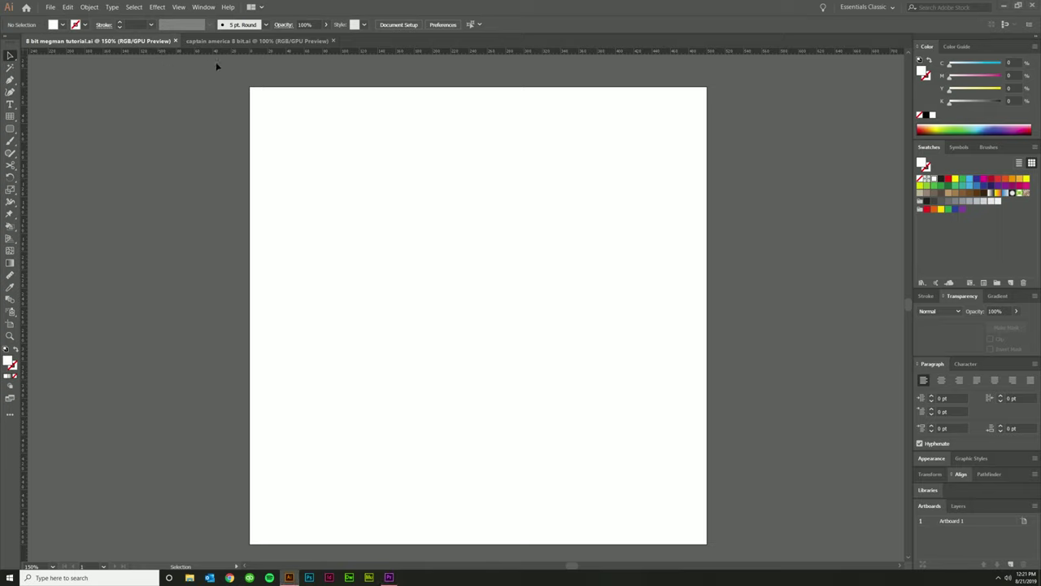
# Show the rulers around the artboard and set their units to pixels
pyautogui.press('a')
pyautogui.press('v')
pyautogui.hotkey('ctrl', 'r')
pyautogui.hotkey('ctrl', 'r')
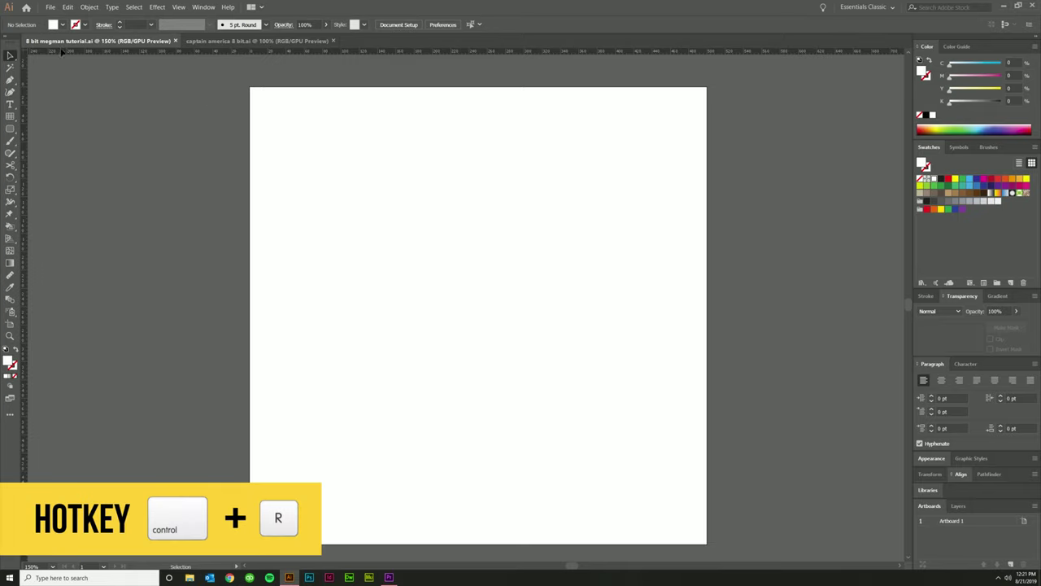
pyautogui.hotkey('ctrl', 'r')
pyautogui.hotkey('ctrl', 'r')
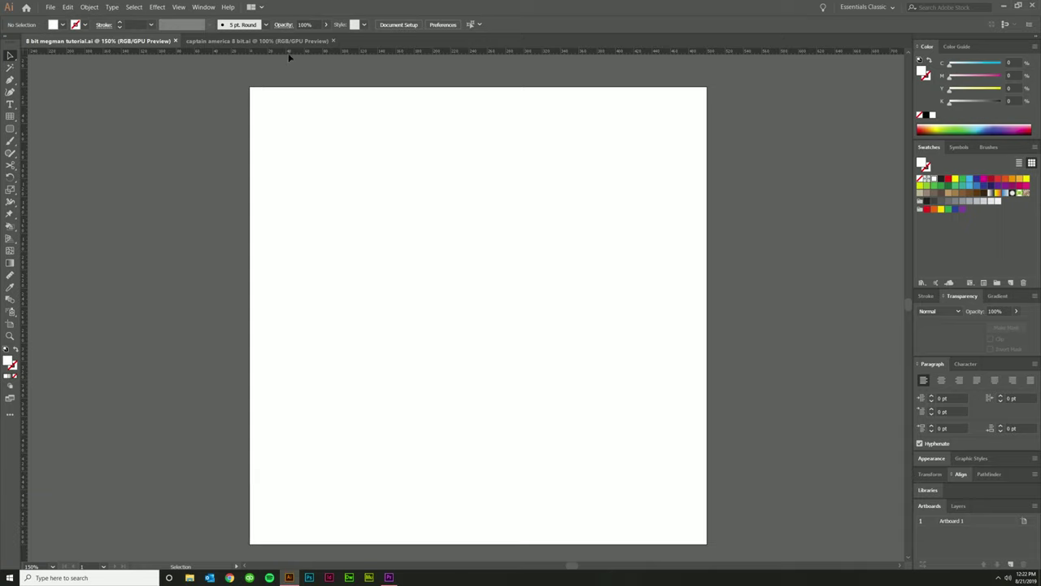
pyautogui.rightClick(288, 52)
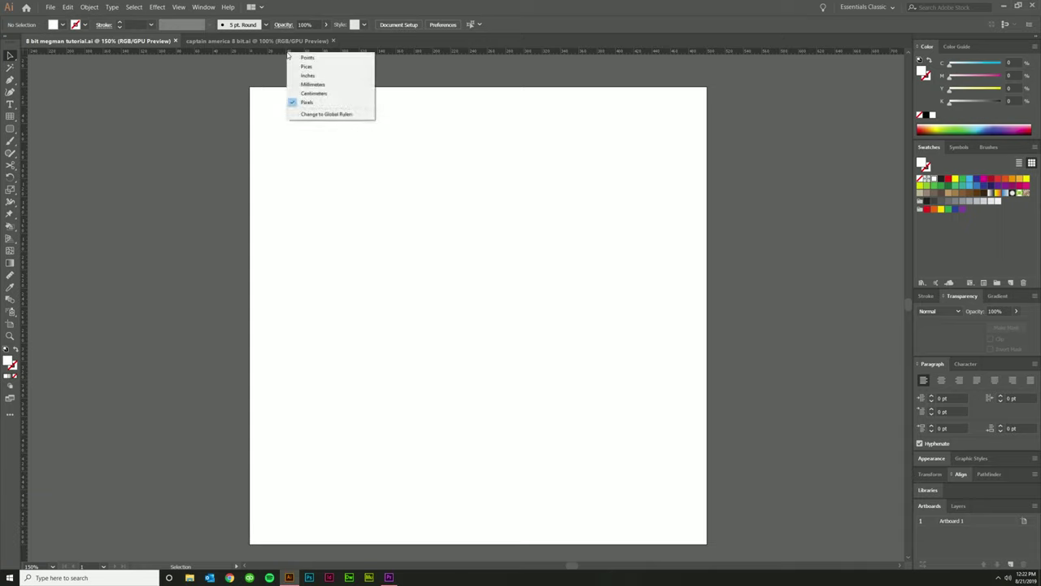
pyautogui.click(317, 104)
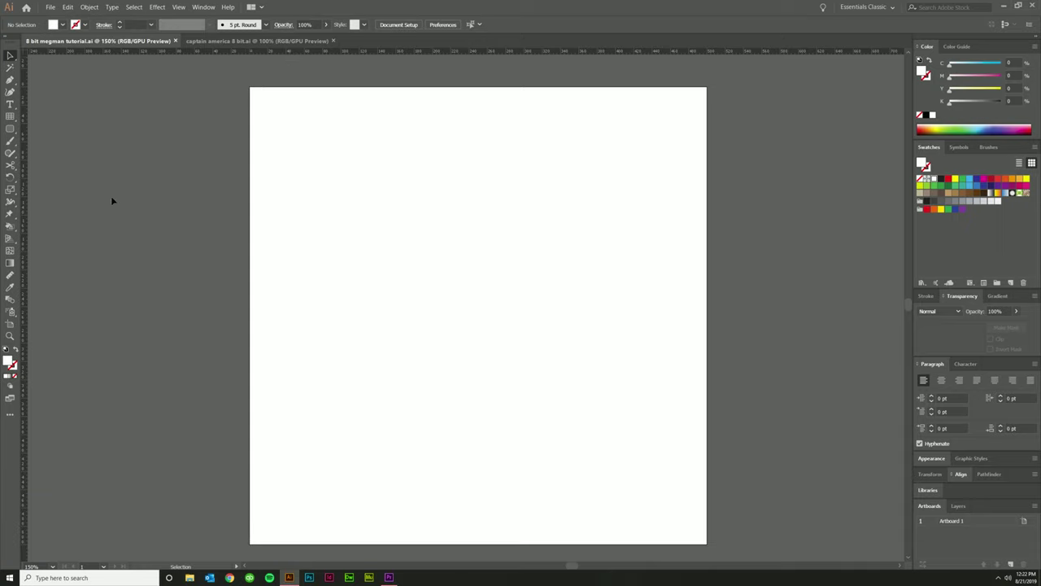
pyautogui.click(9, 116)
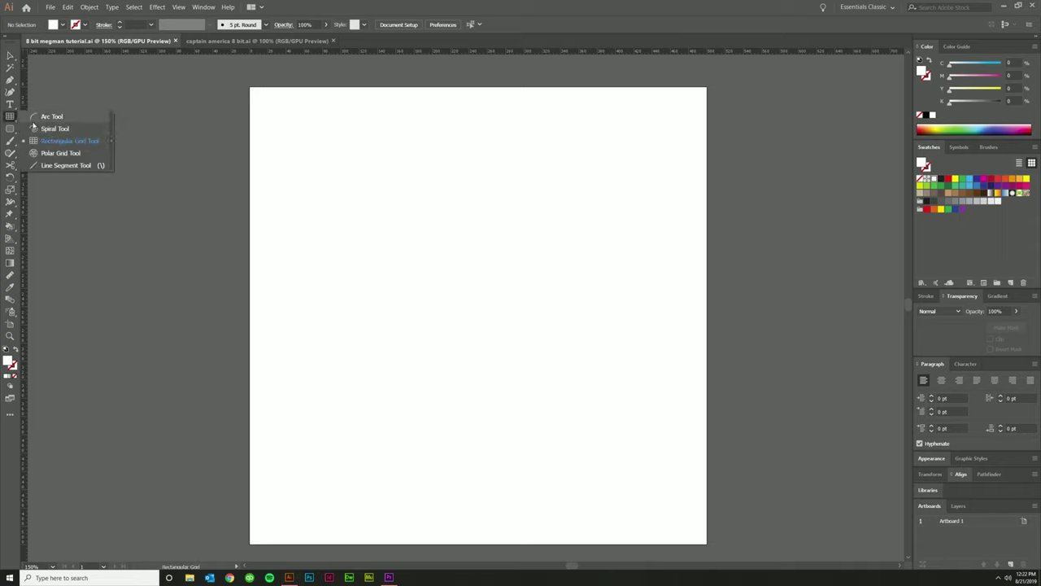
# Create a 500 × 500 px rectangular grid with 50 dividers each way at the artboard's top-left corner
pyautogui.click(61, 165)
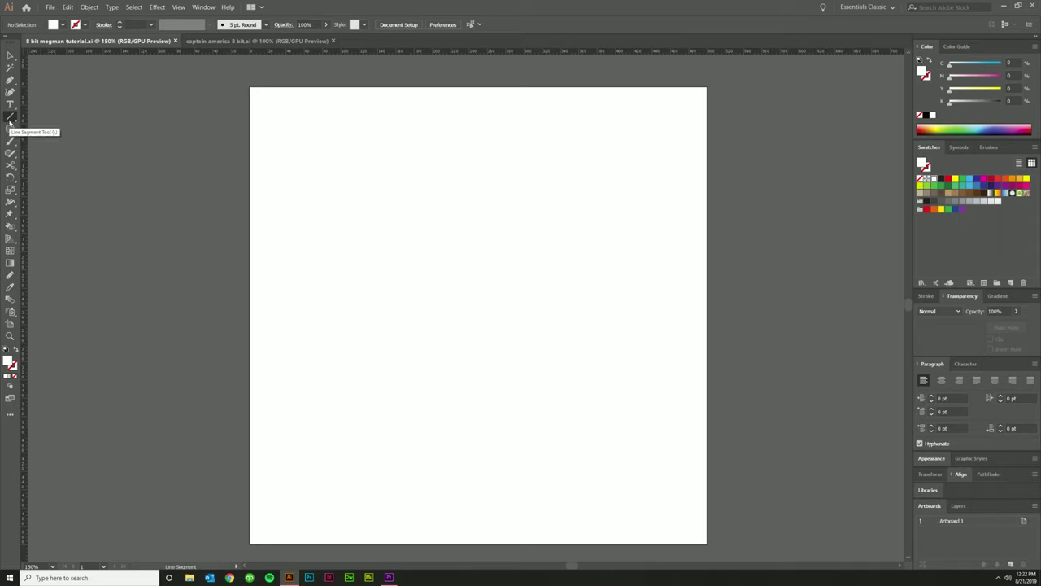
pyautogui.click(10, 118)
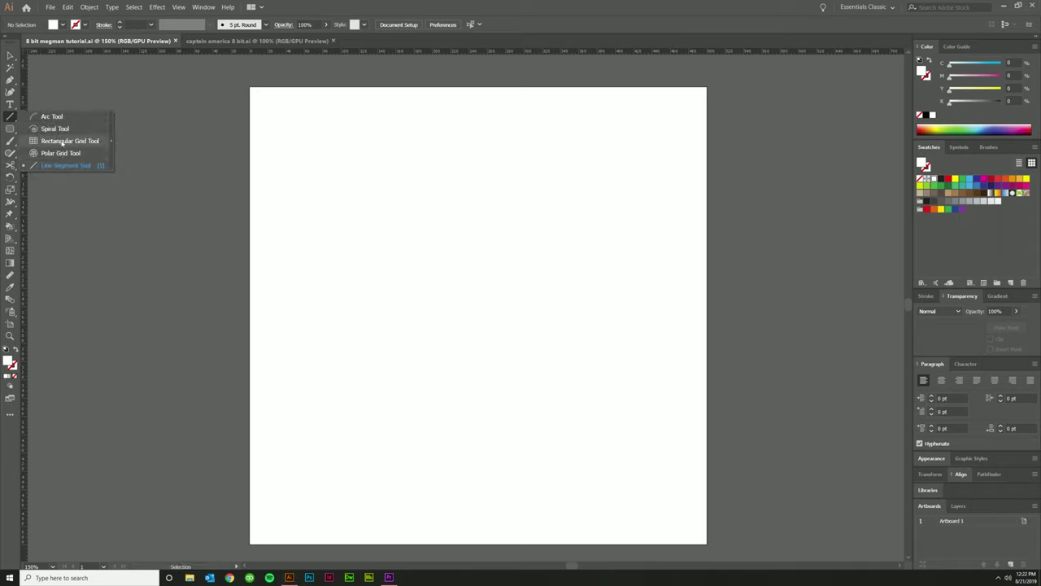
pyautogui.click(62, 141)
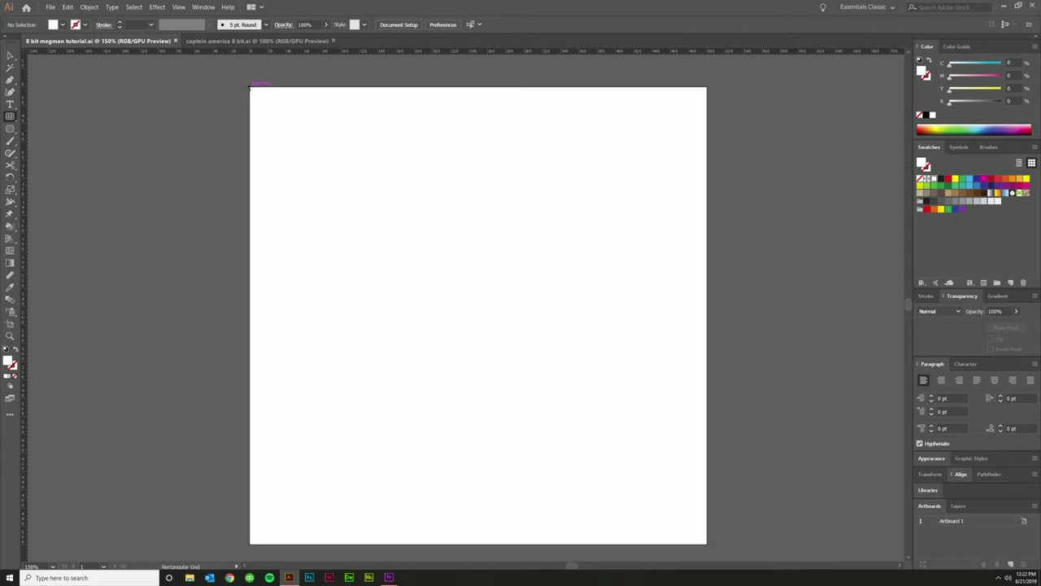
pyautogui.click(250, 87)
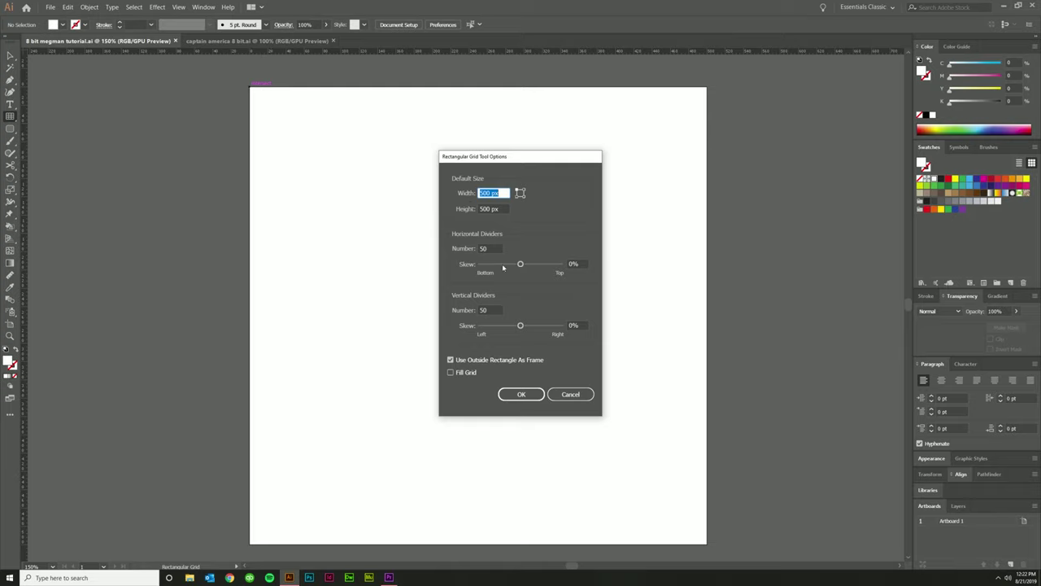
pyautogui.click(522, 395)
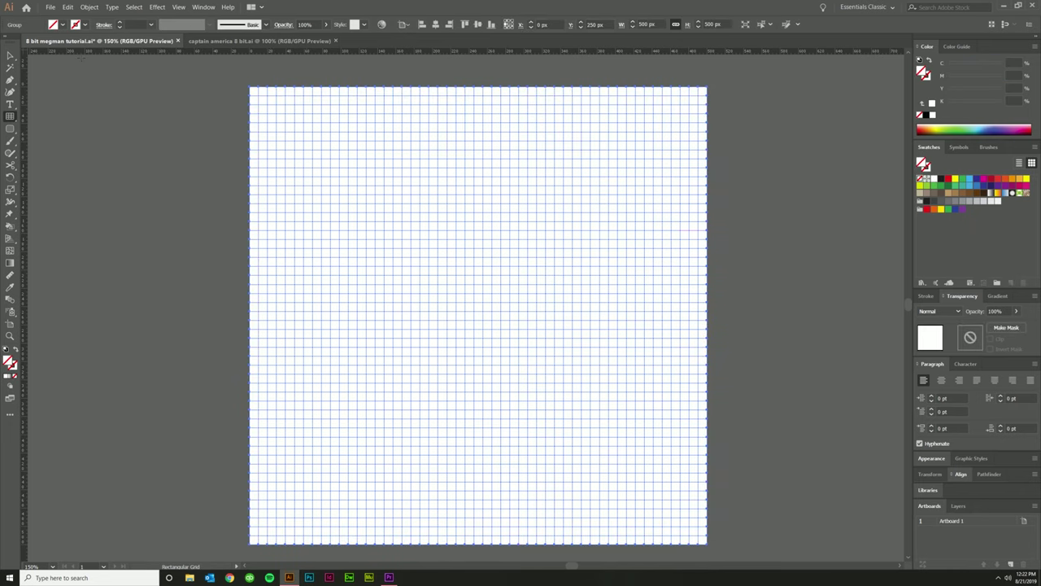
# With the Selection tool, deselect, then select the entire grid group
pyautogui.click(10, 55)
pyautogui.click(10, 55)
pyautogui.click(244, 165)
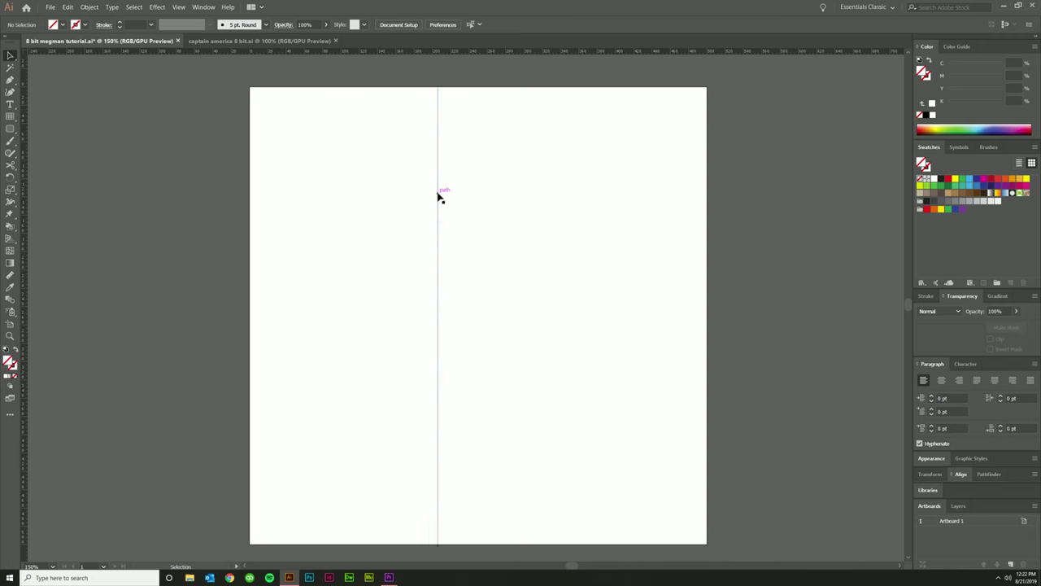
pyautogui.click(438, 194)
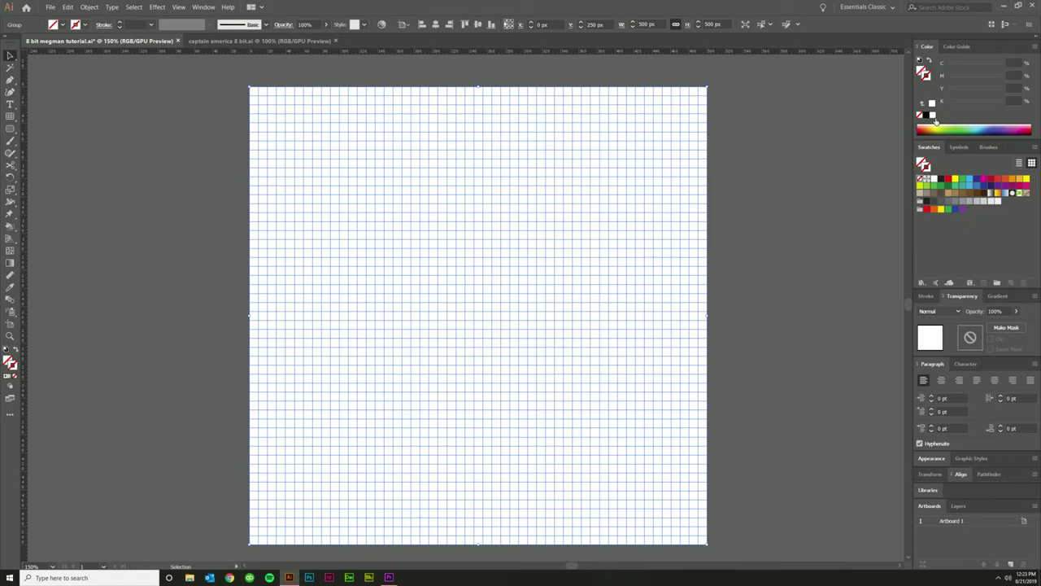
# Set the grid's stroke colour to 25% black, then deselect to view the pale lines
pyautogui.click(1009, 100)
pyautogui.write('25')
pyautogui.press('Tab')
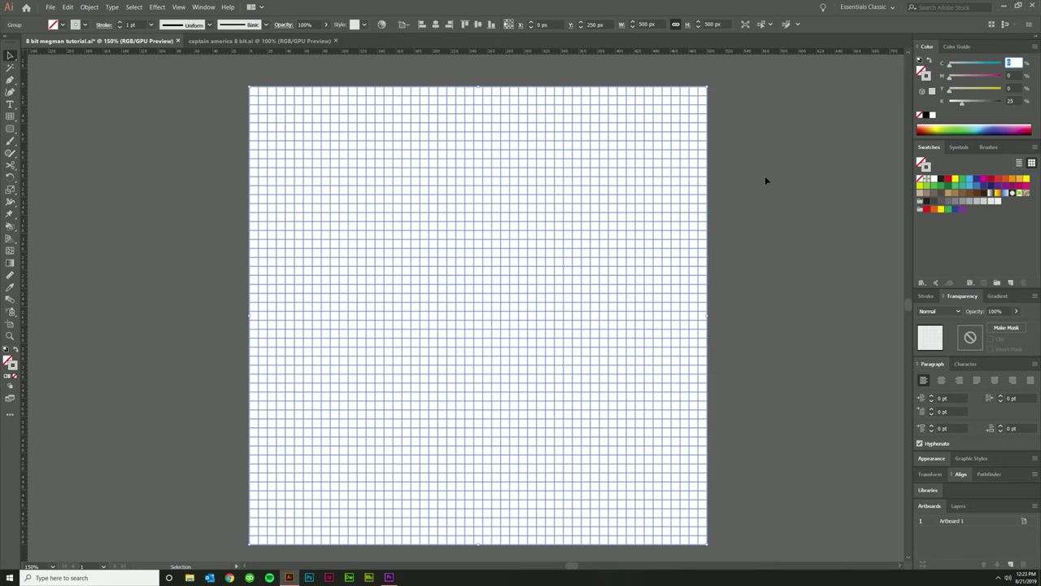
pyautogui.click(765, 181)
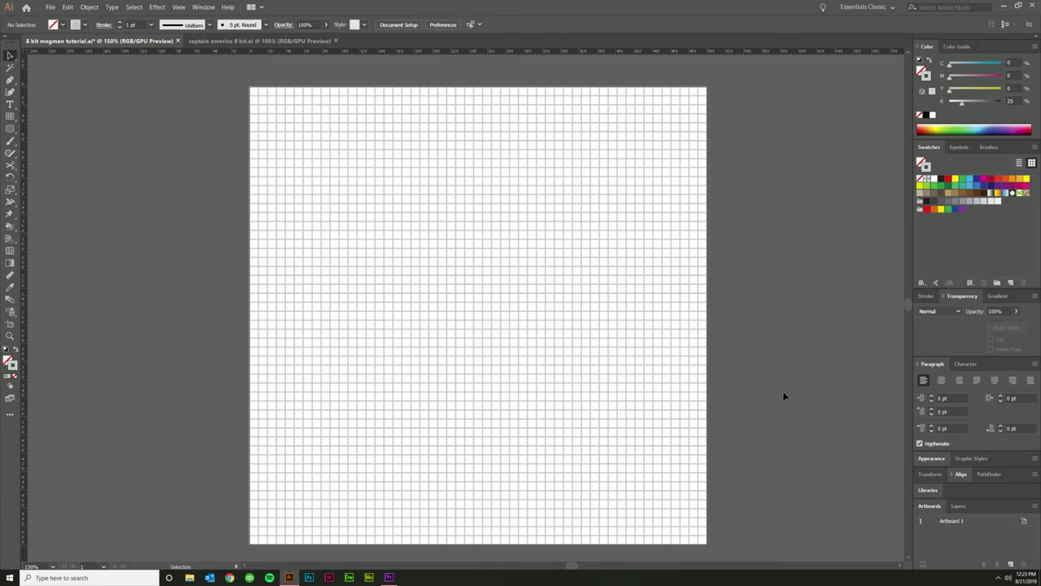
# Drag the Mega Man image onto the grid artboard
pyautogui.scroll(-1, 783, 396)
pyautogui.hscroll(3, 782, 396)
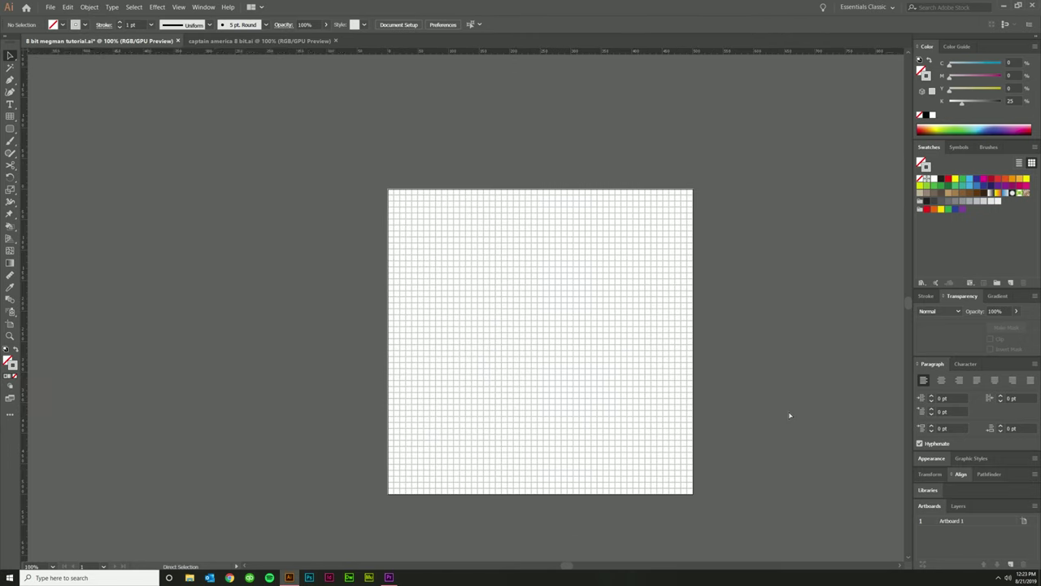
pyautogui.moveTo(869, 364); pyautogui.dragTo(445, 360)
pyautogui.scroll(1, 543, 413)
pyautogui.hscroll(-1, 543, 413)
pyautogui.scroll(-1, 543, 413)
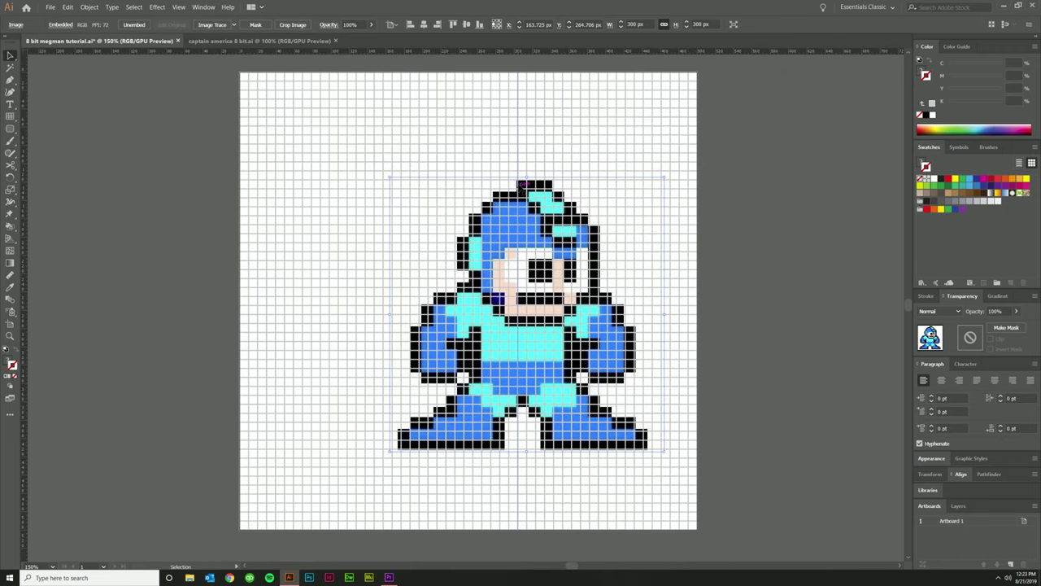
# Resize the sprite's height, shrinking it to about 192 px, then enlarging it to about 216 px
pyautogui.moveTo(528, 178); pyautogui.dragTo(528, 229)
pyautogui.scroll(1, 528, 229)
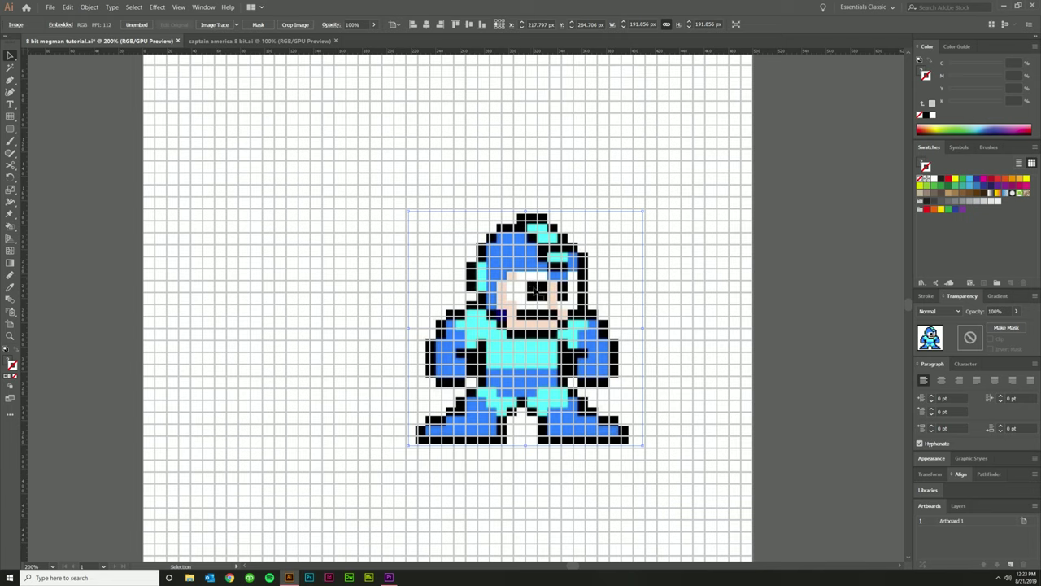
pyautogui.moveTo(528, 211); pyautogui.dragTo(527, 196)
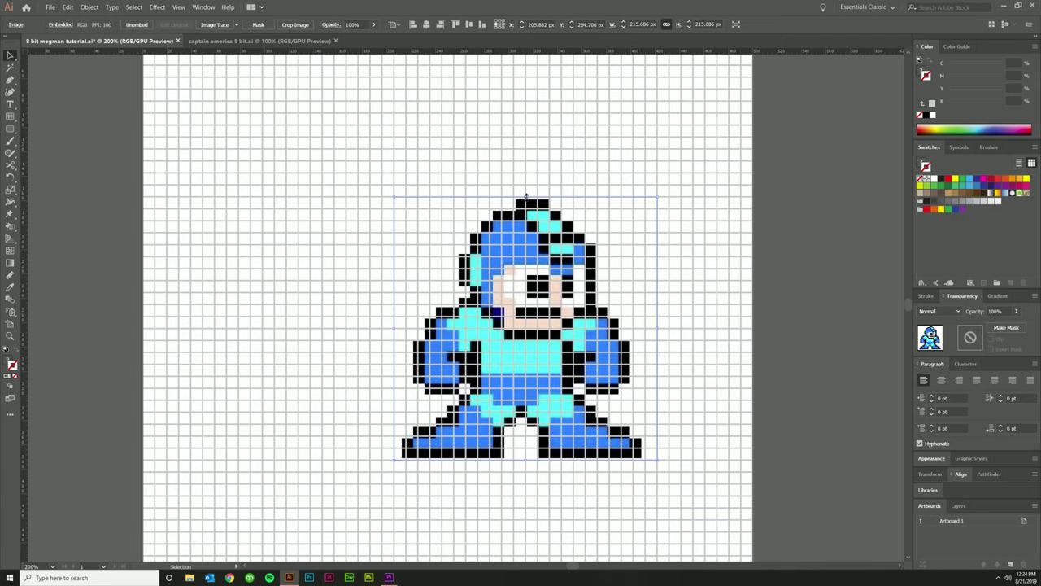
pyautogui.scroll(3, 515, 212)
pyautogui.scroll(2, 523, 167)
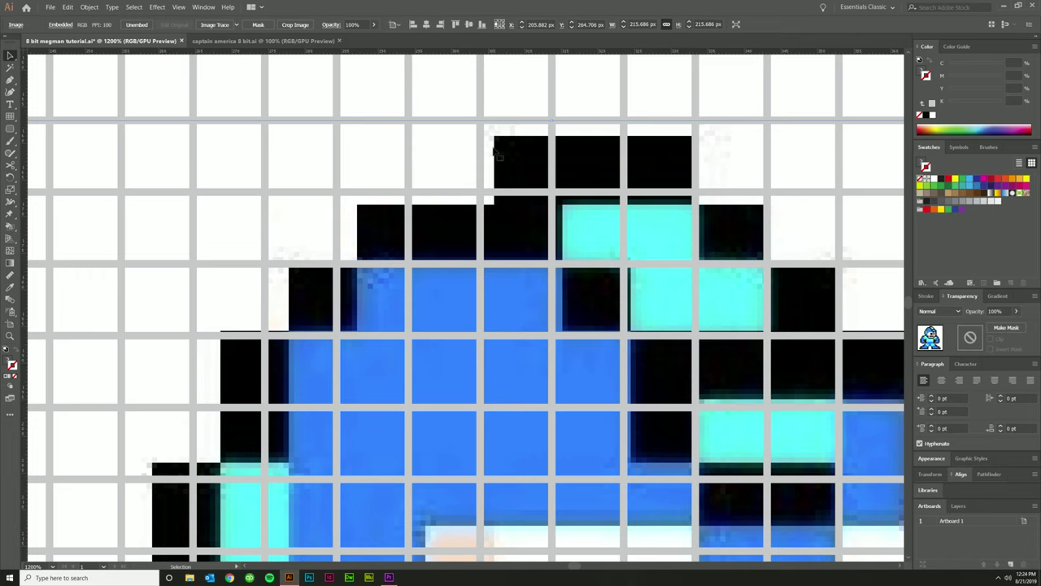
pyautogui.scroll(-5, 550, 260)
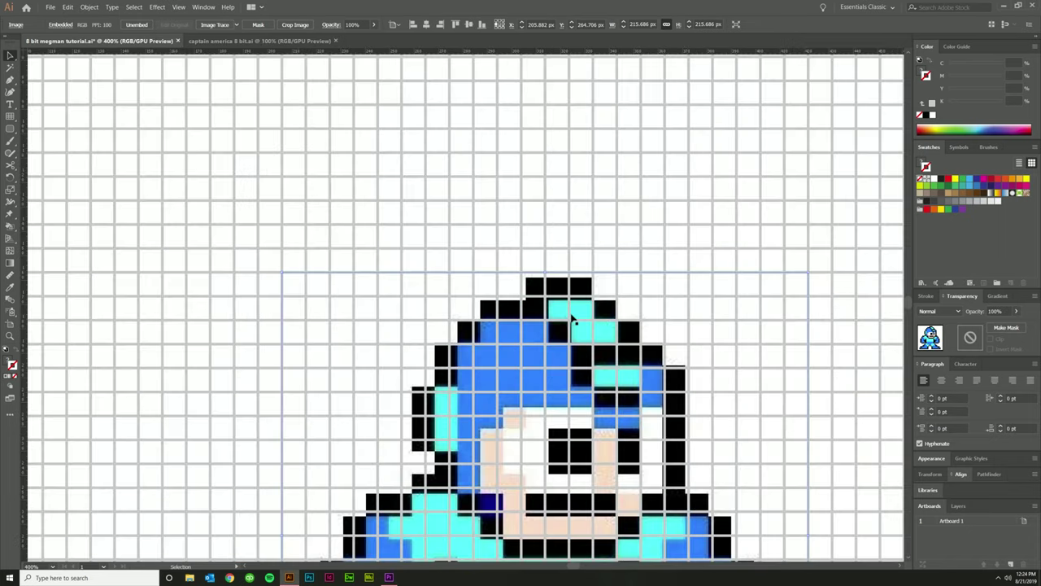
pyautogui.scroll(3, 571, 319)
# Fine-tune the sprite to roughly 223 × 231 px so its pixels match the grid cells
pyautogui.moveTo(534, 240); pyautogui.dragTo(558, 284)
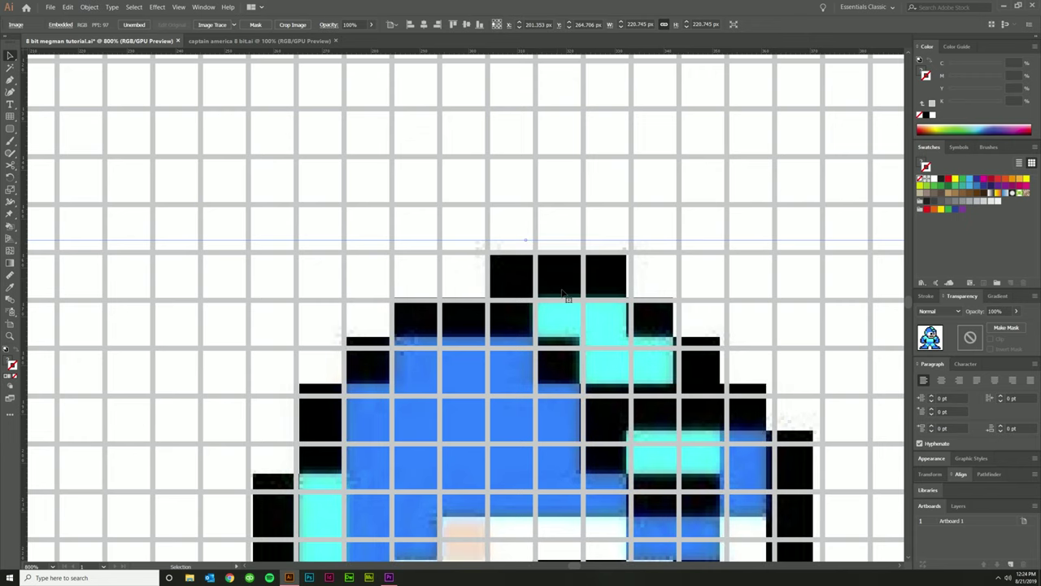
pyautogui.scroll(-5, 566, 296)
pyautogui.scroll(2, 569, 488)
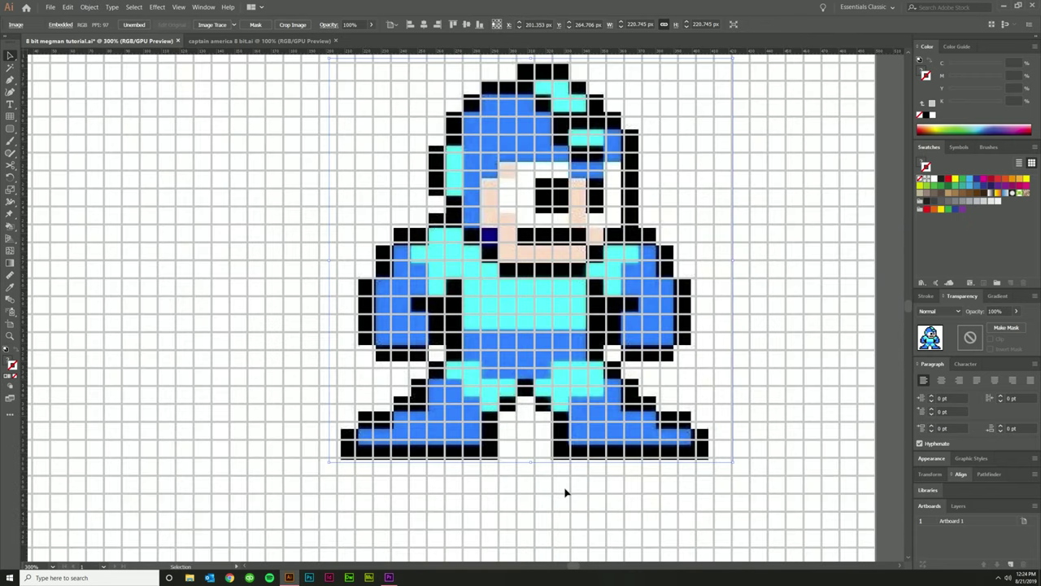
pyautogui.scroll(1, 542, 481)
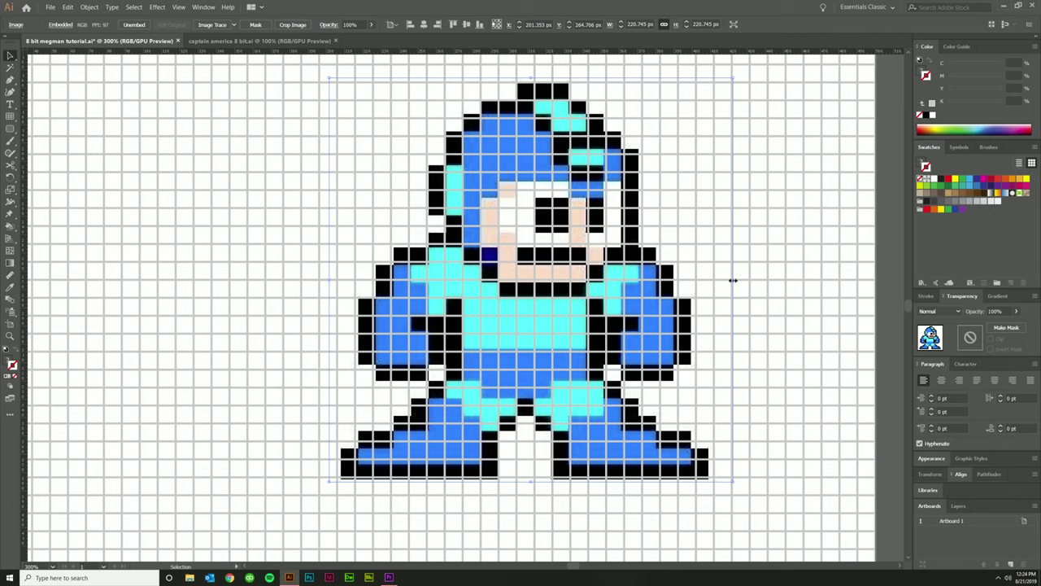
pyautogui.moveTo(732, 280); pyautogui.dragTo(737, 280)
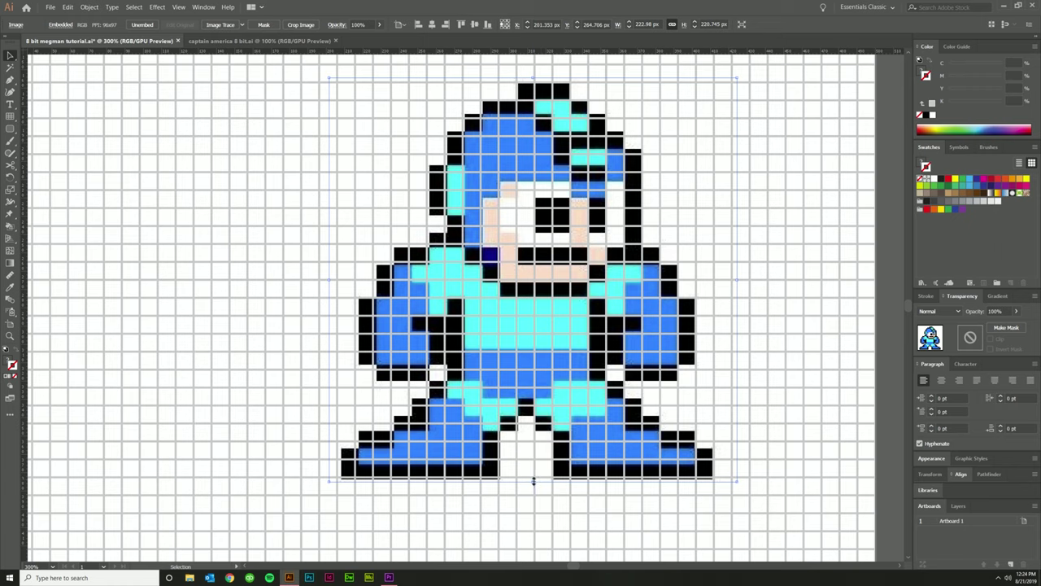
pyautogui.moveTo(534, 481); pyautogui.dragTo(535, 500)
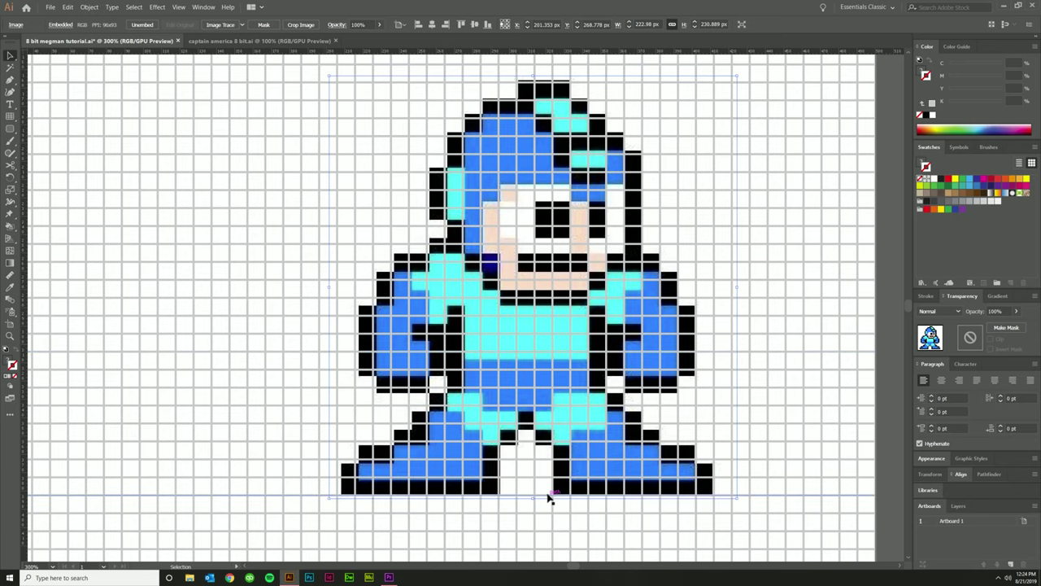
# Nudge the sprite's bottom, left and top edges onto grid lines
pyautogui.moveTo(533, 498); pyautogui.dragTo(533, 493)
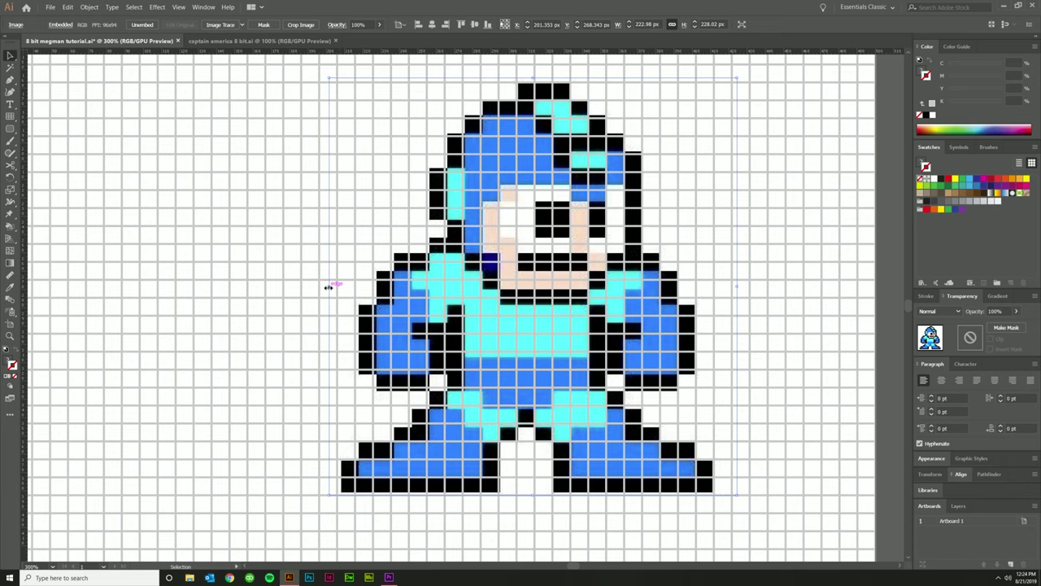
pyautogui.moveTo(329, 287); pyautogui.dragTo(324, 288)
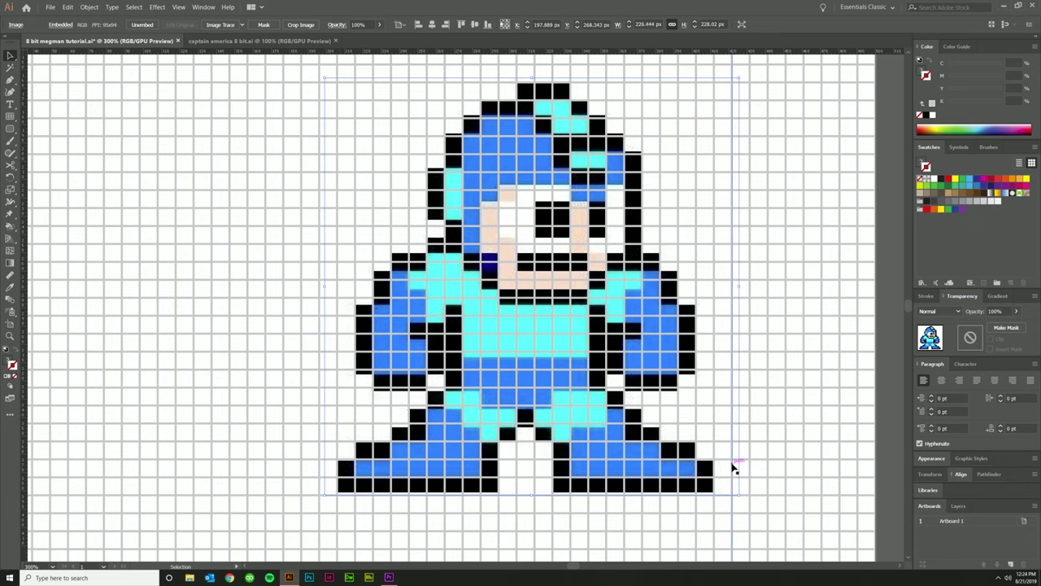
pyautogui.scroll(3, 618, 309)
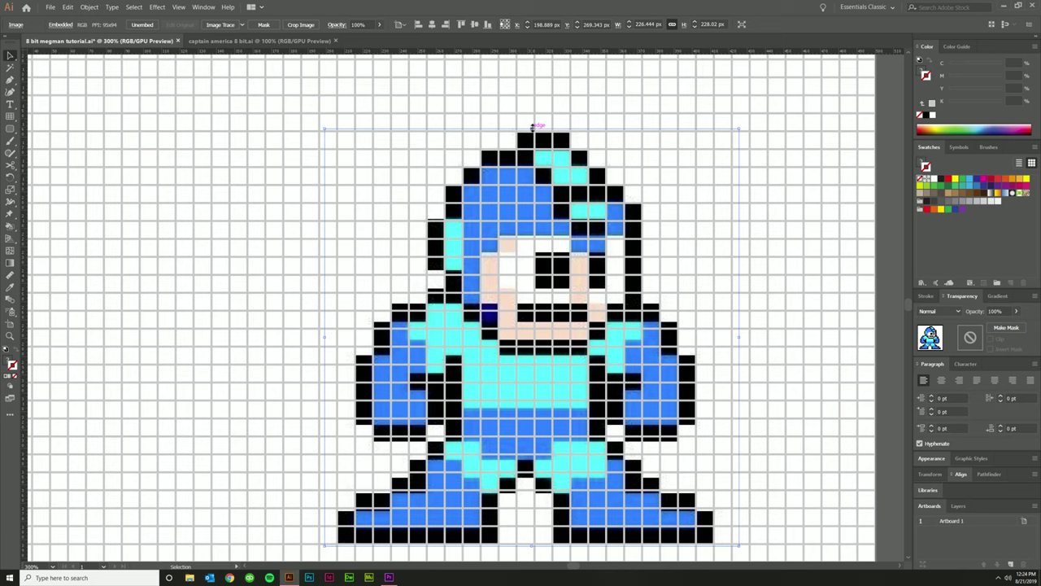
pyautogui.moveTo(533, 127); pyautogui.dragTo(533, 144)
pyautogui.scroll(-5, 561, 399)
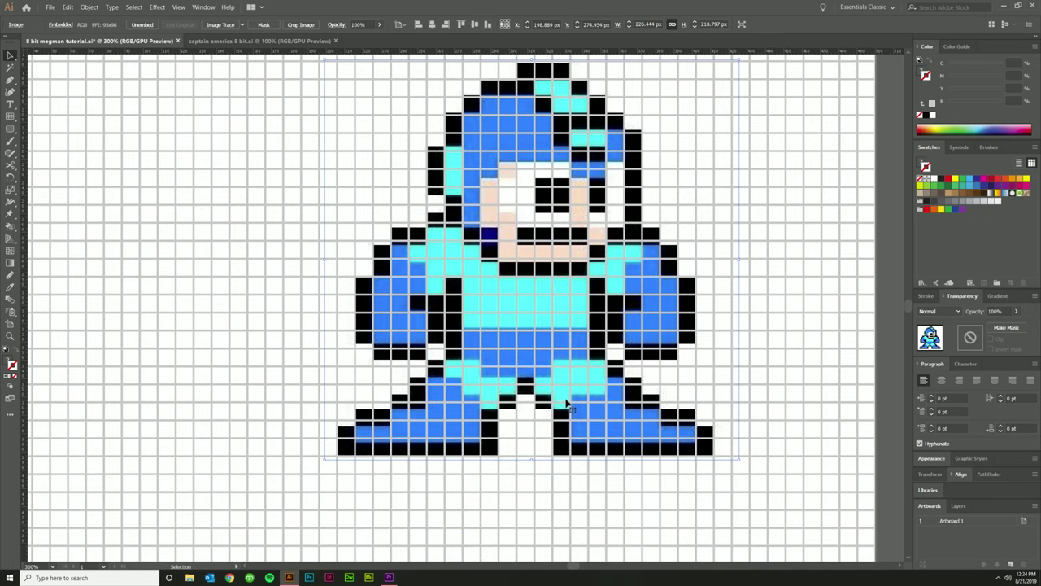
pyautogui.scroll(3, 680, 341)
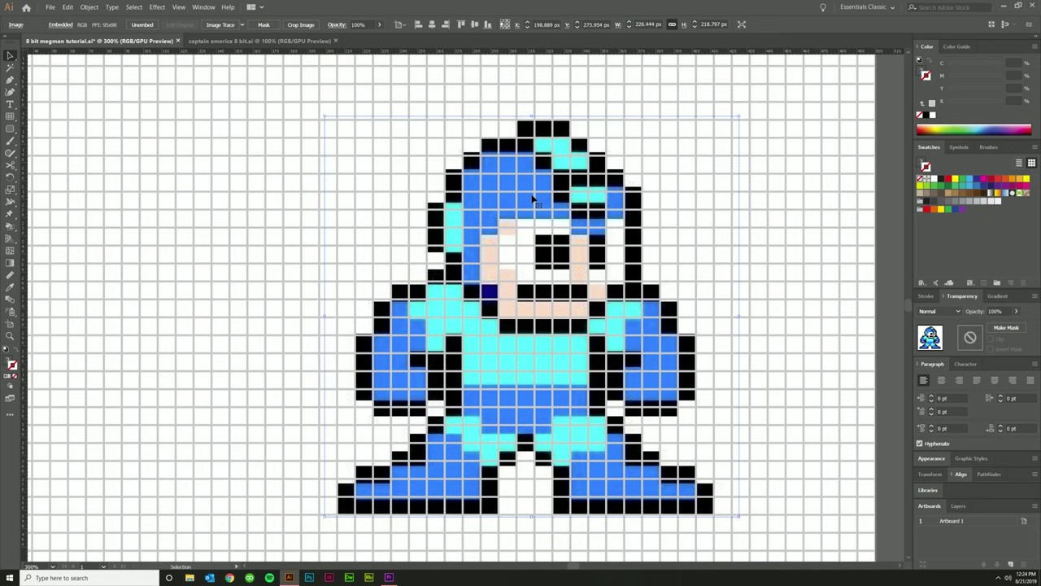
pyautogui.scroll(1, 497, 363)
# Stretch the sprite's top to 238.797 px tall, check alignment zoomed in, and deselect
pyautogui.moveTo(532, 135); pyautogui.dragTo(532, 100)
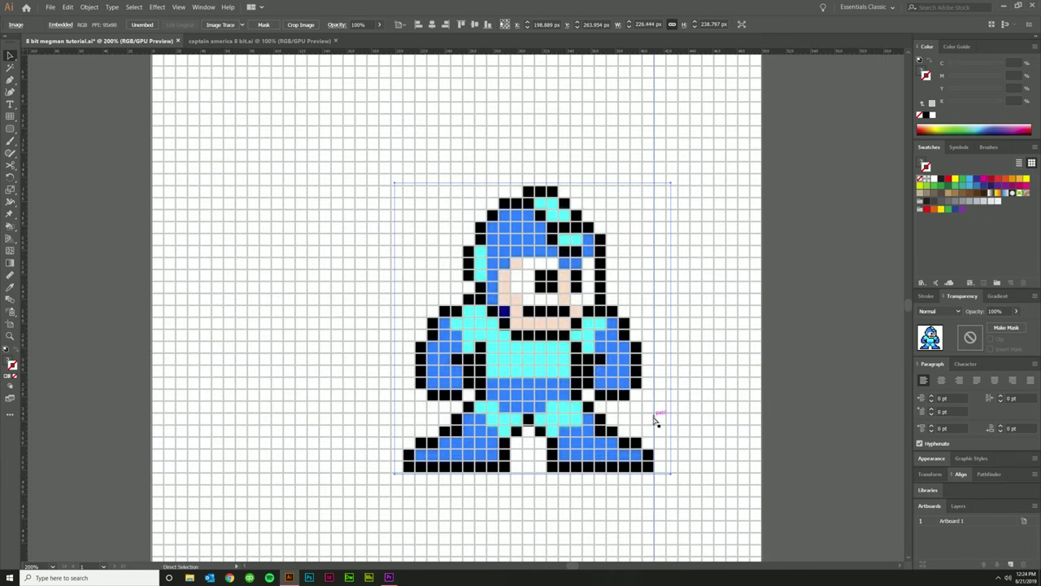
pyautogui.scroll(-1, 596, 351)
pyautogui.scroll(1, 612, 476)
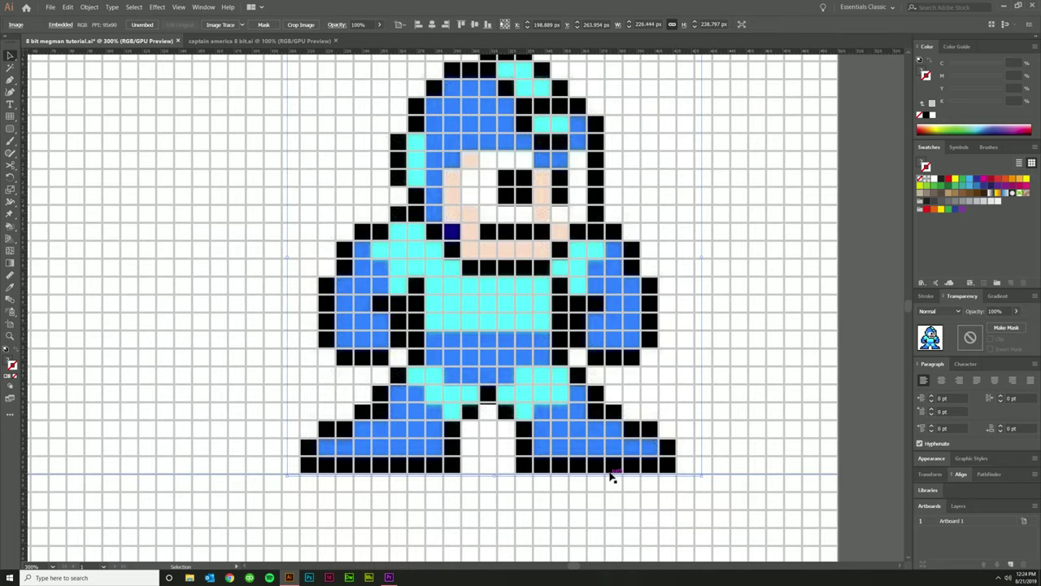
pyautogui.scroll(2, 489, 463)
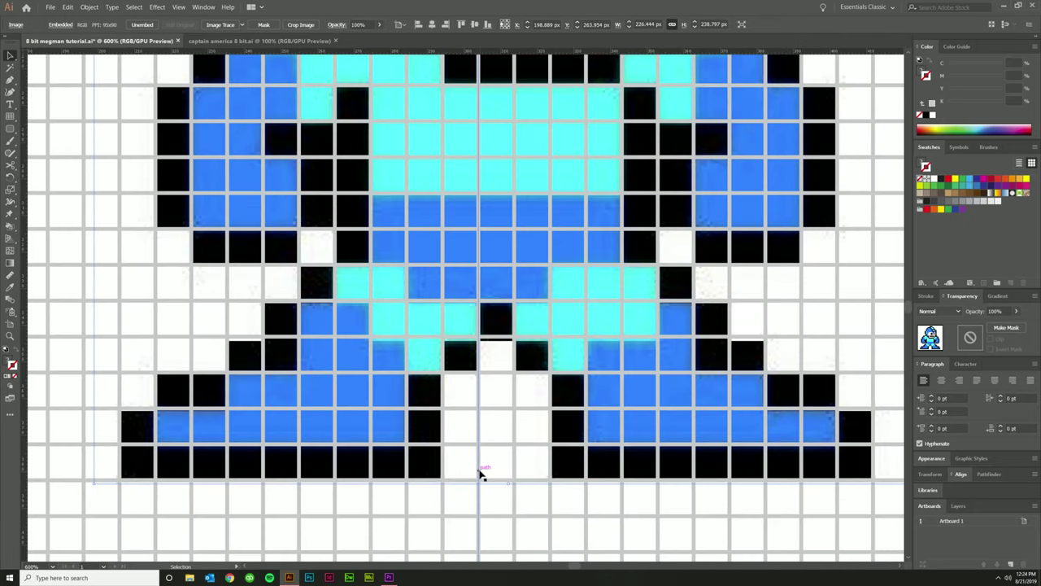
pyautogui.scroll(-2, 496, 496)
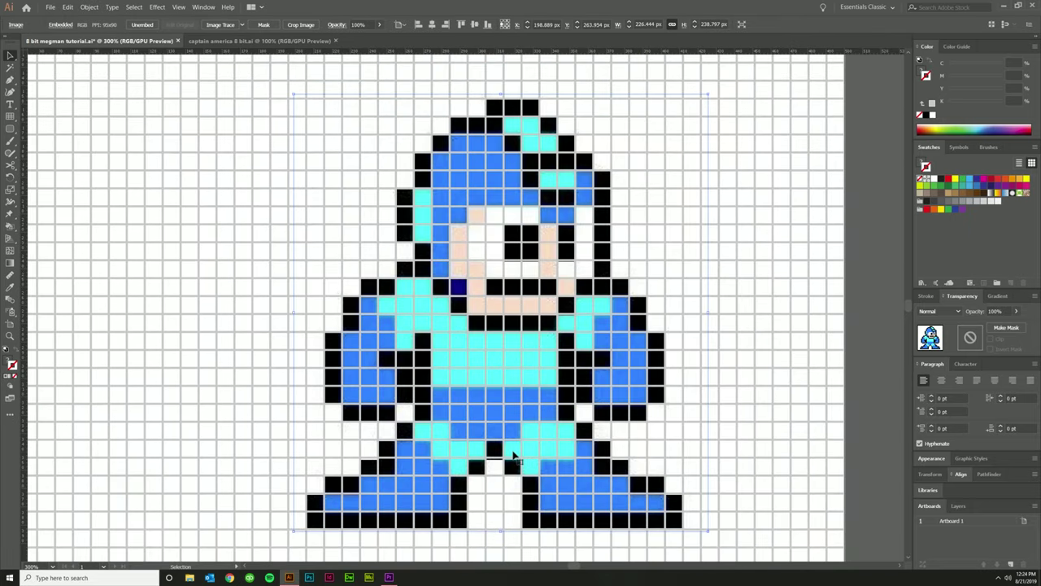
pyautogui.scroll(2, 562, 461)
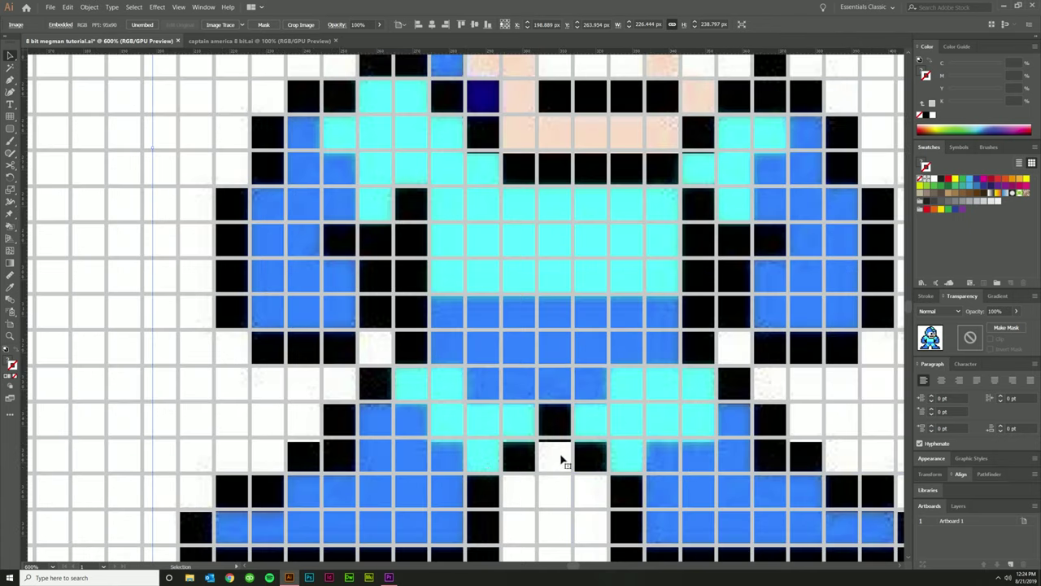
pyautogui.scroll(2, 550, 448)
pyautogui.scroll(-5, 537, 448)
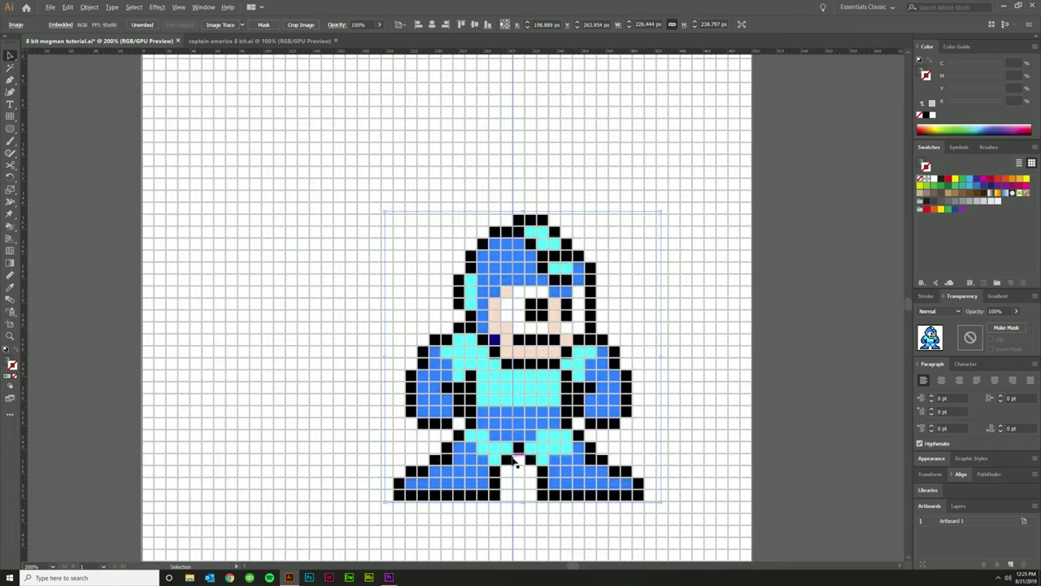
pyautogui.scroll(2, 594, 448)
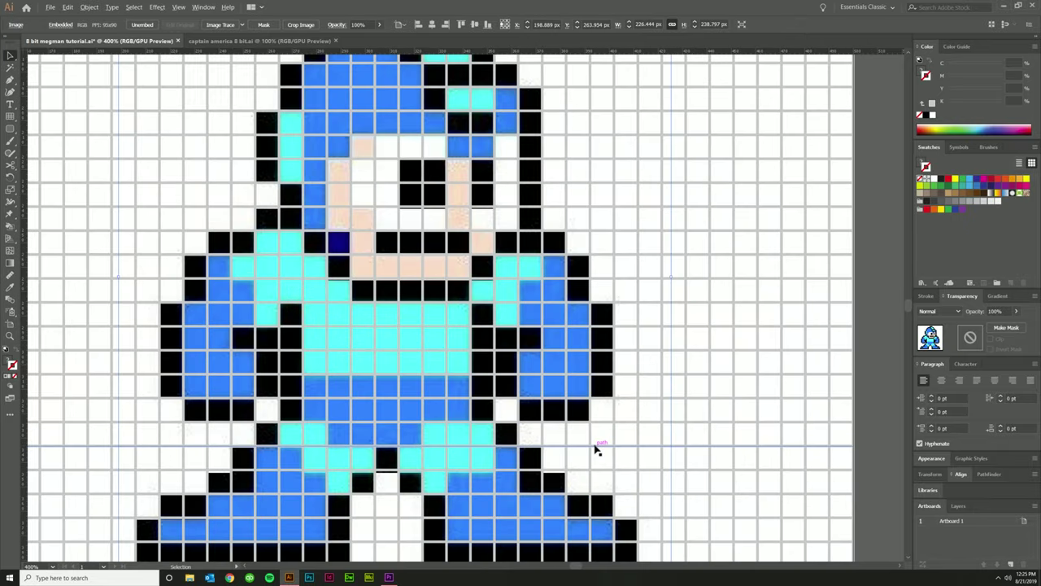
pyautogui.scroll(-3, 546, 432)
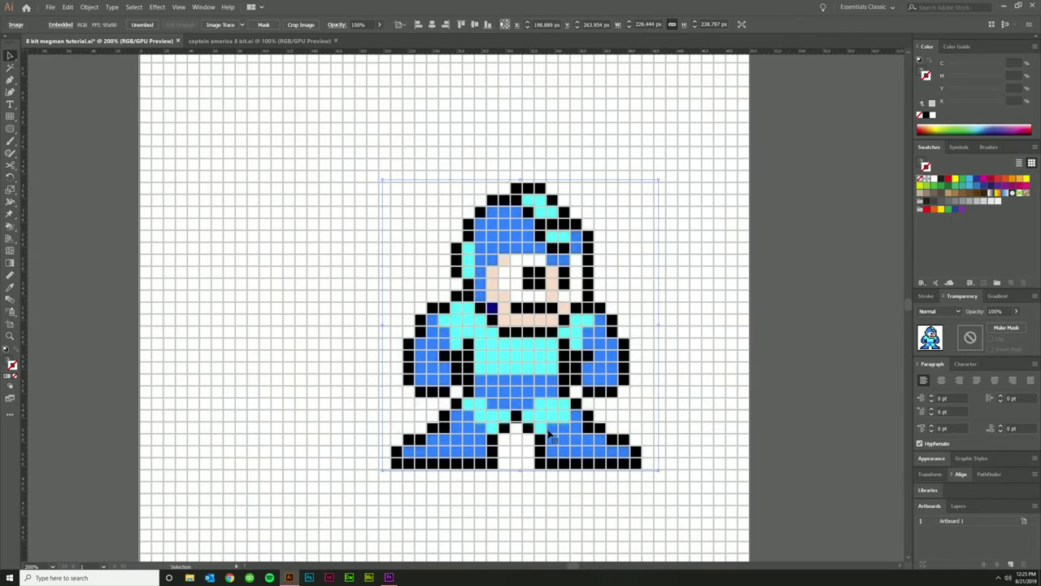
pyautogui.click(667, 420)
pyautogui.hscroll(1, 358, 326)
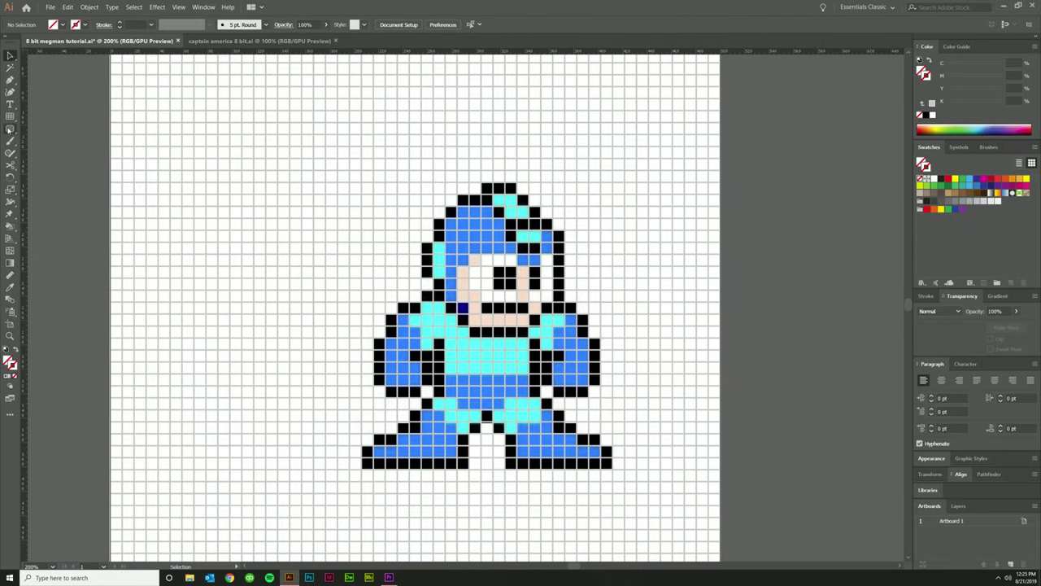
pyautogui.moveTo(9, 129); pyautogui.dragTo(35, 129)
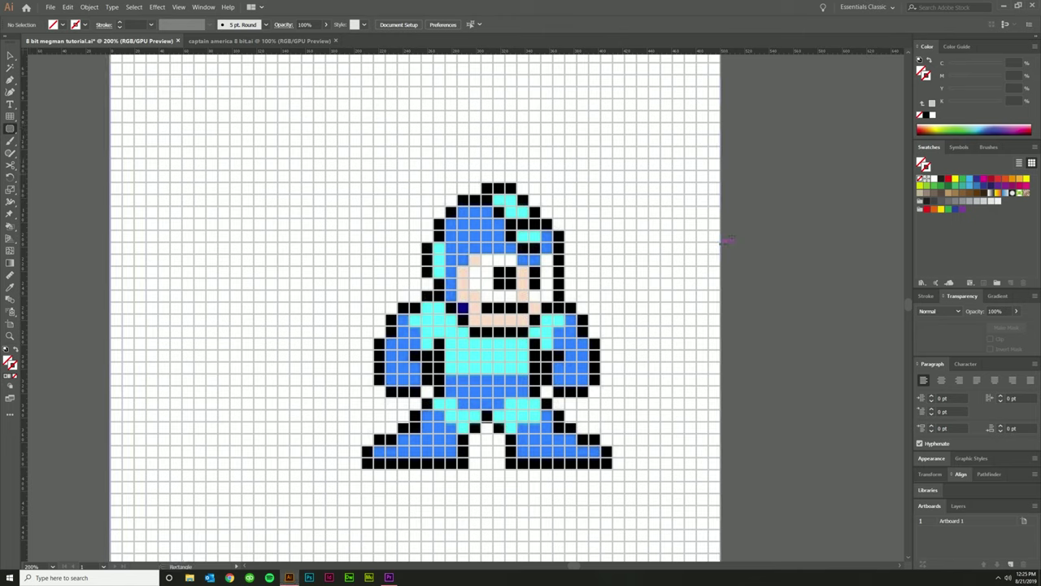
# Draw a trial square beside the artboard, then undo its copy and default colours
pyautogui.moveTo(792, 225); pyautogui.dragTo(816, 250)
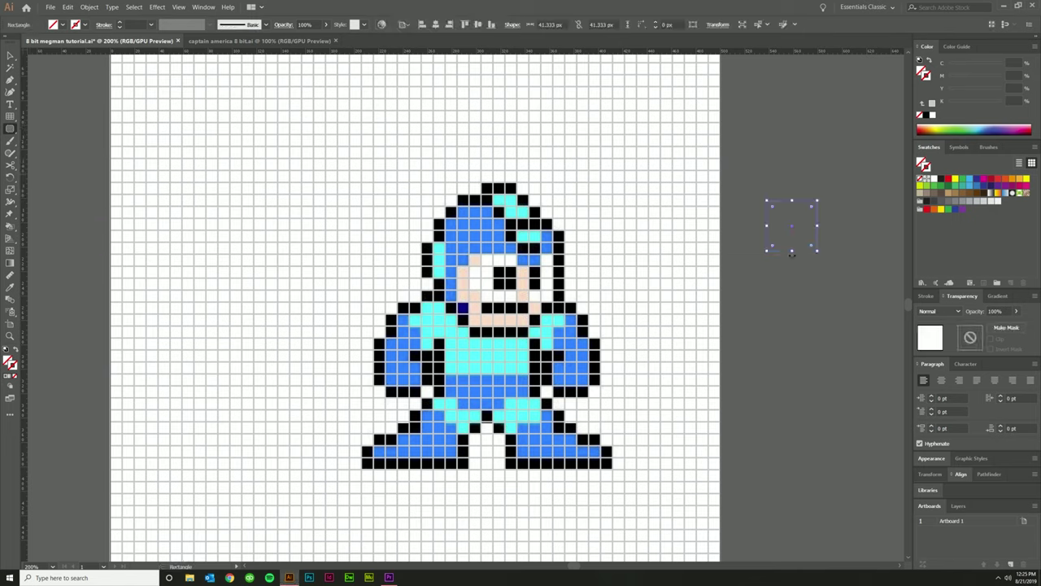
pyautogui.press('d')
pyautogui.press('v')
pyautogui.moveTo(805, 229); pyautogui.dragTo(805, 283)
pyautogui.hotkey('ctrl', 'z')
pyautogui.hotkey('ctrl', 'z')
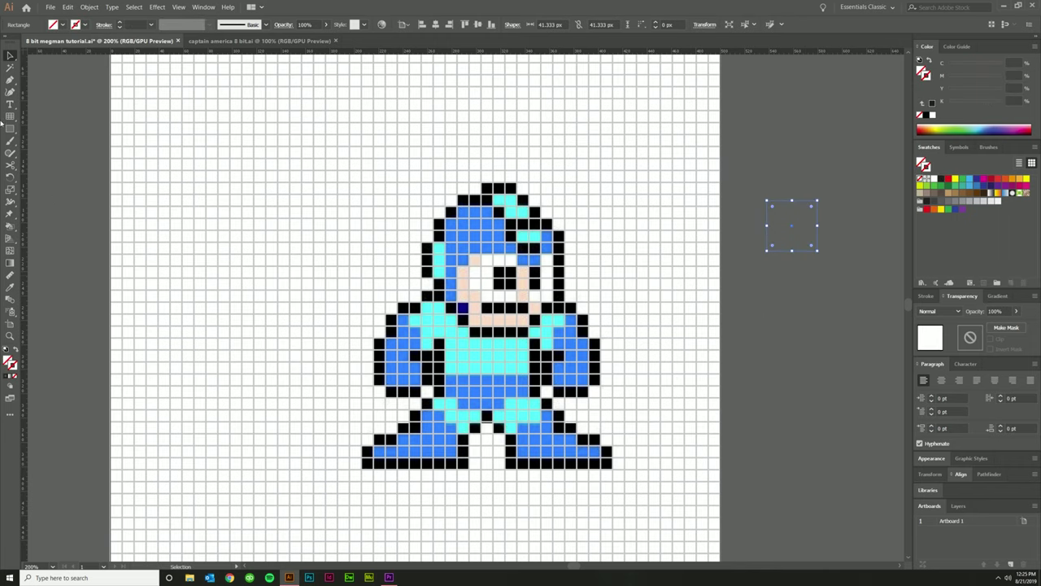
pyautogui.hotkey('ctrl', 'z')
# Draw a 52 px white, black-outlined square to the right of the artboard
pyautogui.click(10, 128)
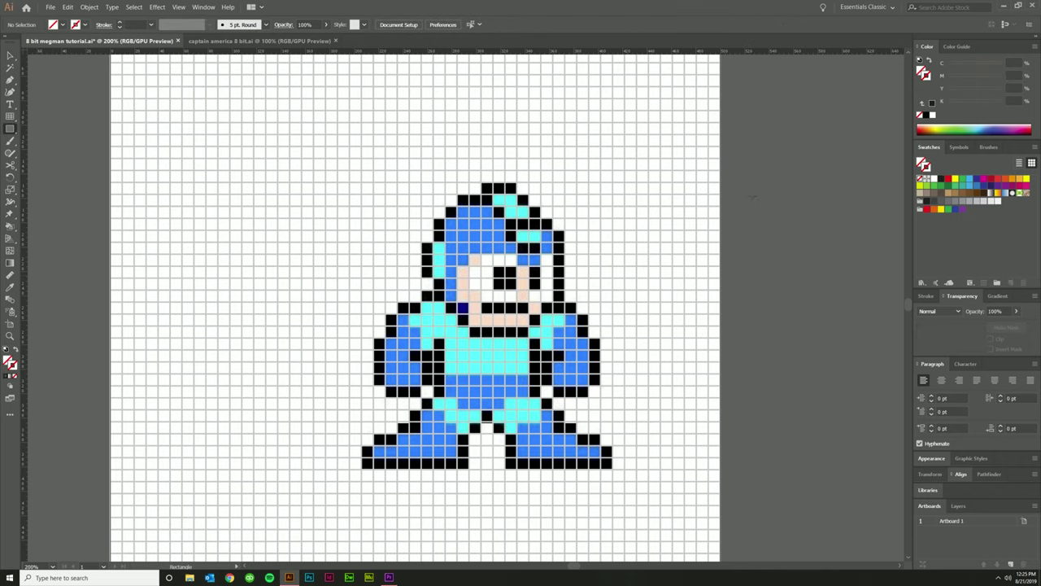
pyautogui.click(10, 128)
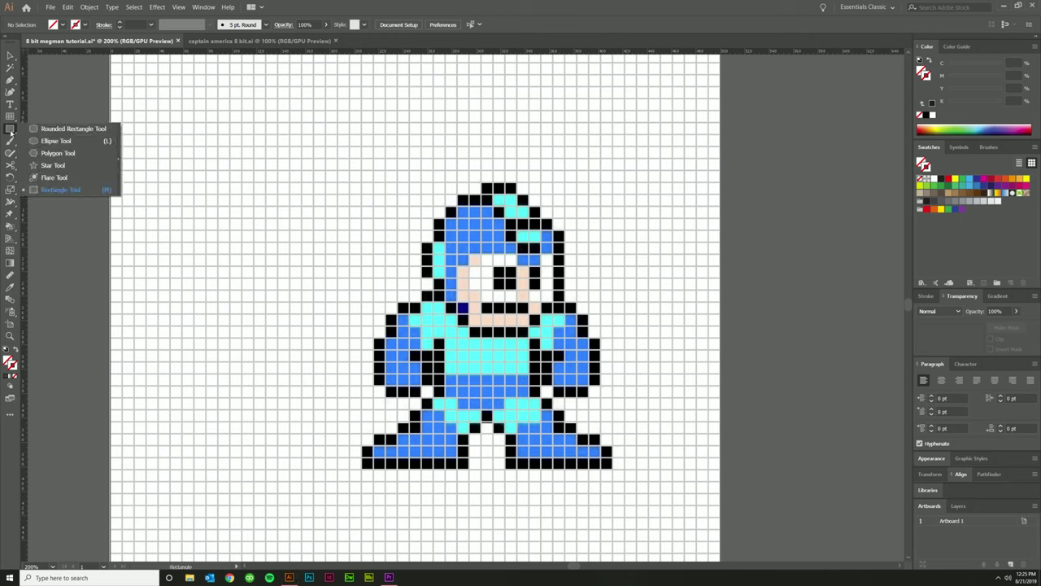
pyautogui.moveTo(763, 195); pyautogui.dragTo(794, 258)
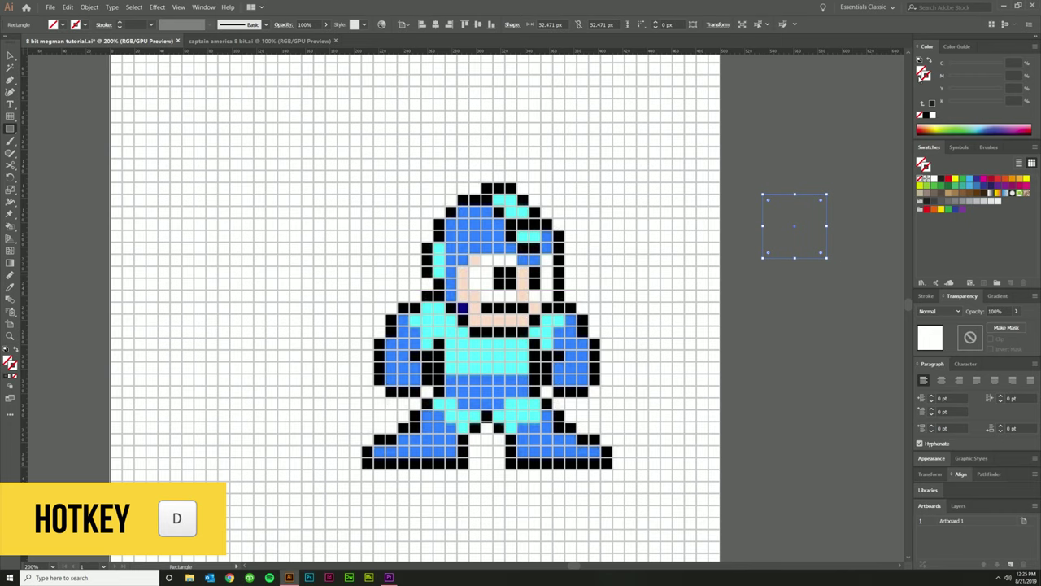
pyautogui.press('d')
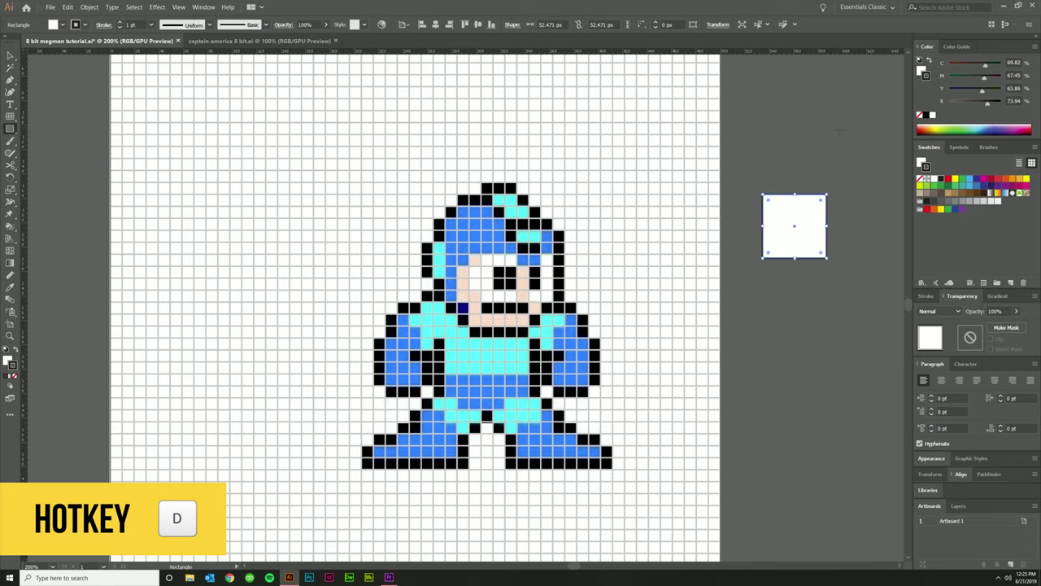
pyautogui.press('v')
pyautogui.click(831, 140)
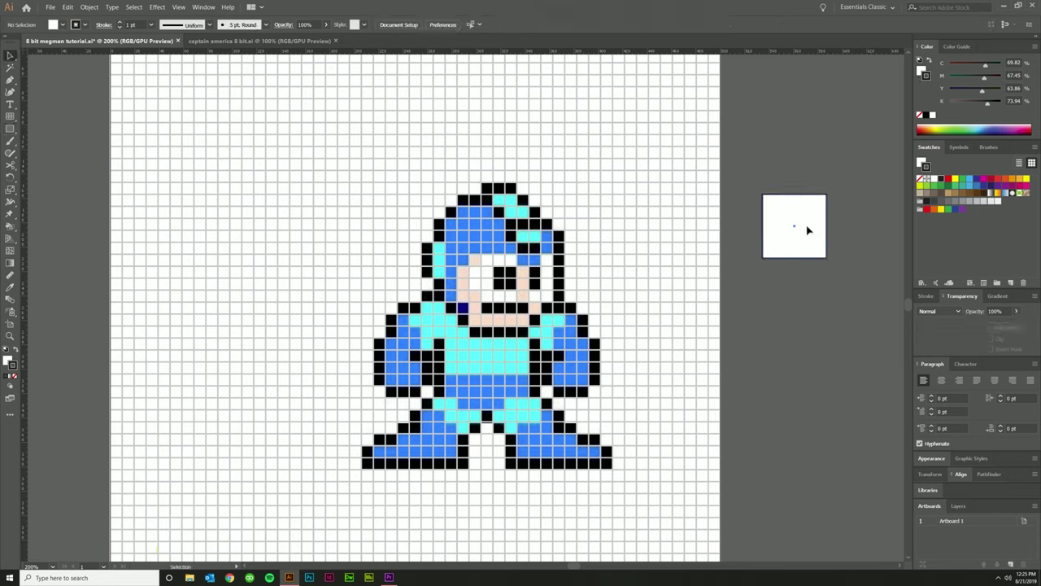
# Duplicate the square downward into a column of four
pyautogui.moveTo(808, 230); pyautogui.dragTo(809, 440)
pyautogui.click(843, 434)
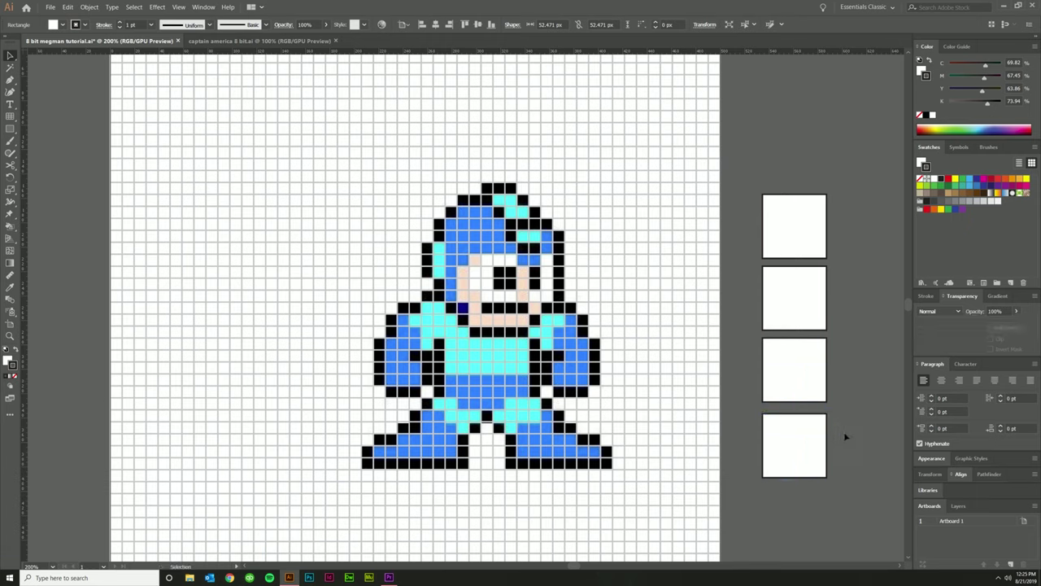
pyautogui.click(802, 446)
pyautogui.click(838, 395)
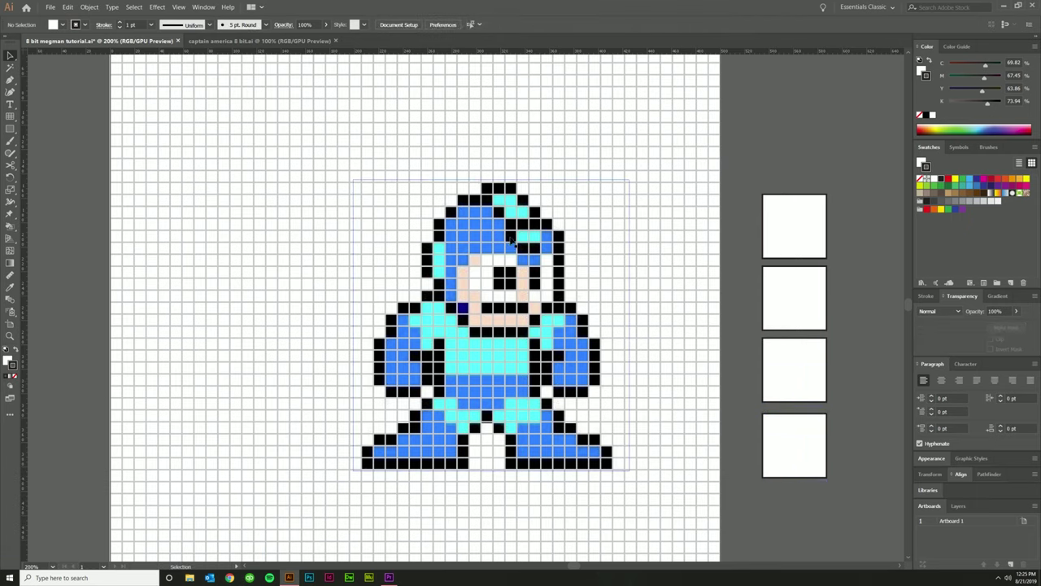
pyautogui.click(778, 222)
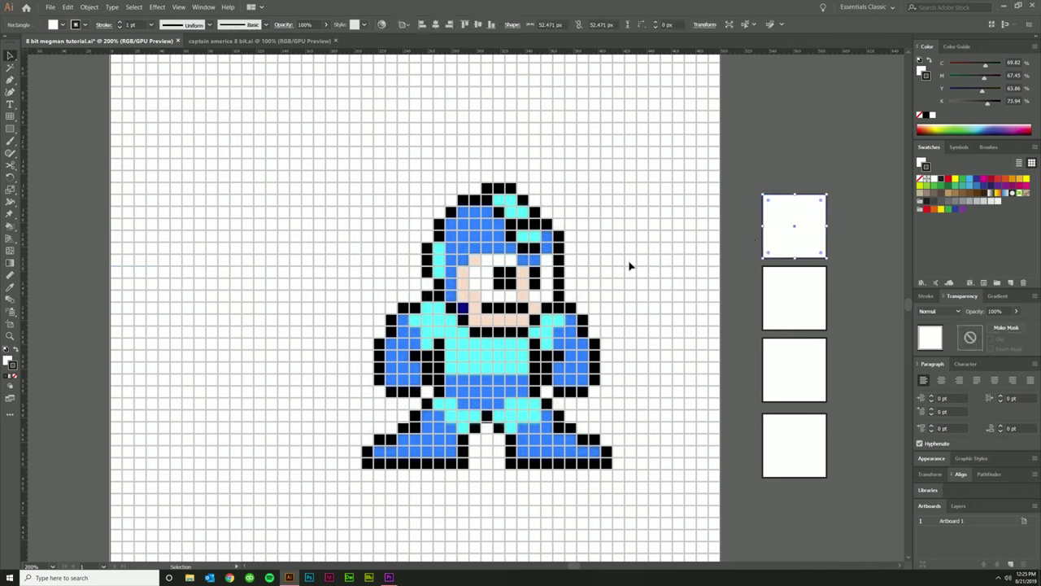
# Fill the top square with the sprite's blue and the second with its cyan
pyautogui.press('i')
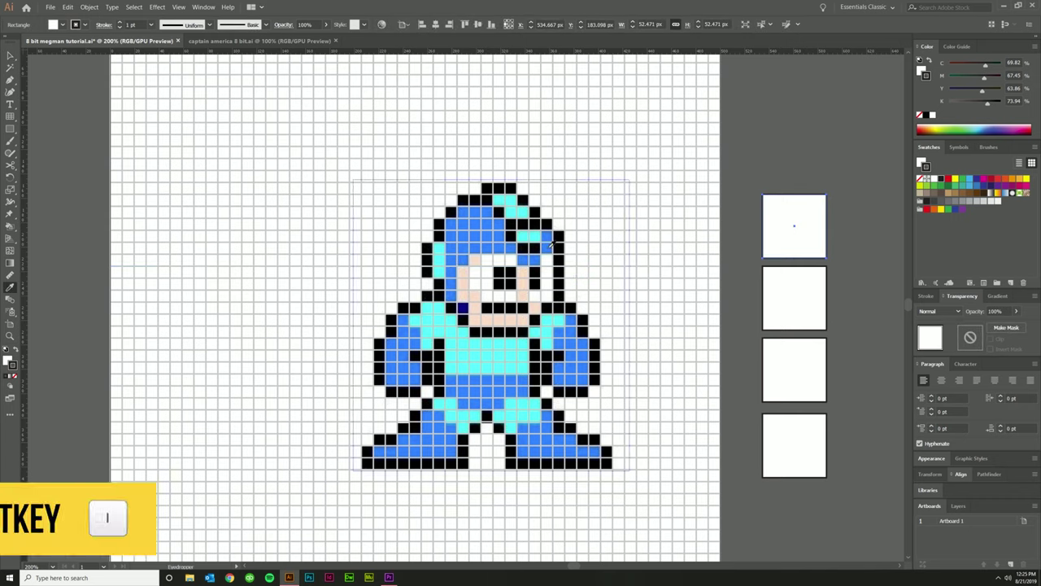
pyautogui.click(505, 234)
pyautogui.press('a')
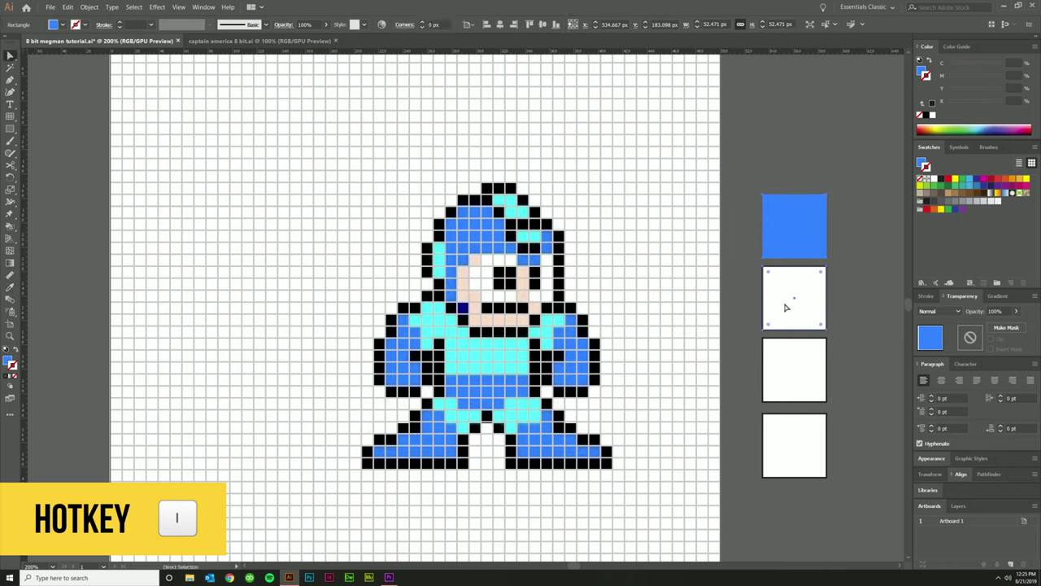
pyautogui.click(784, 307)
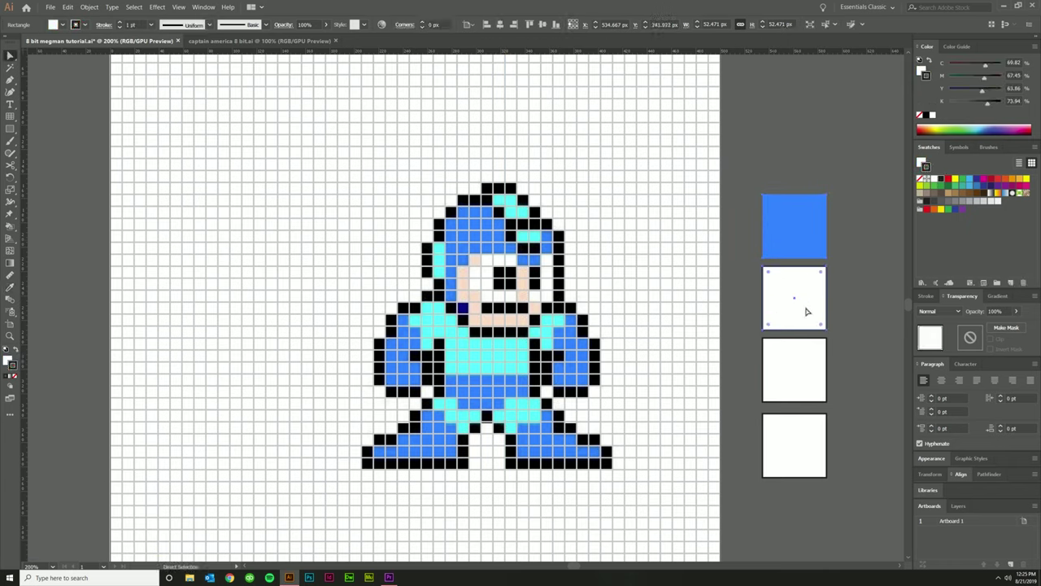
pyautogui.click(842, 317)
pyautogui.click(820, 308)
pyautogui.press('a')
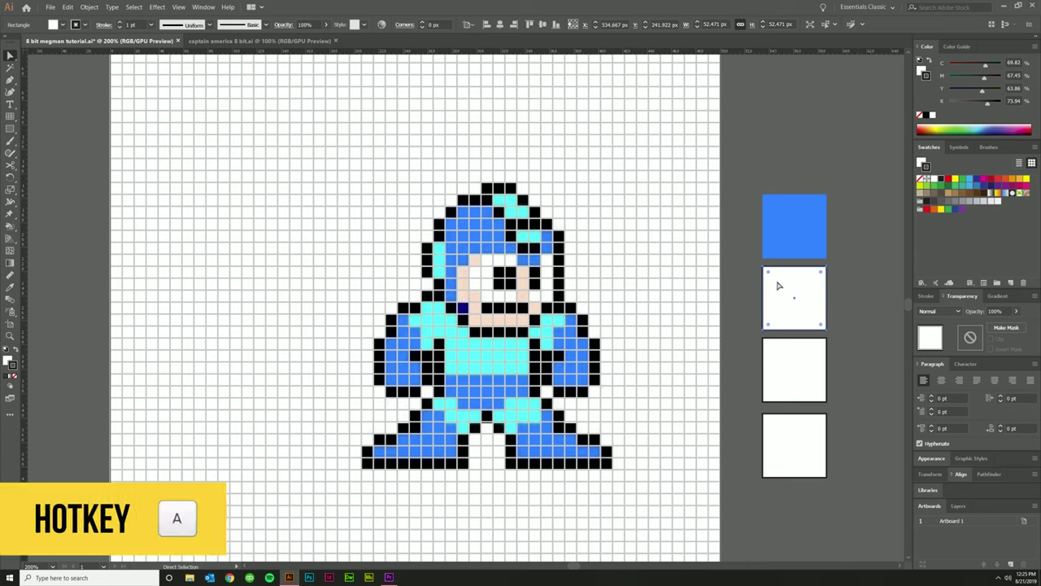
pyautogui.press('i')
pyautogui.click(475, 340)
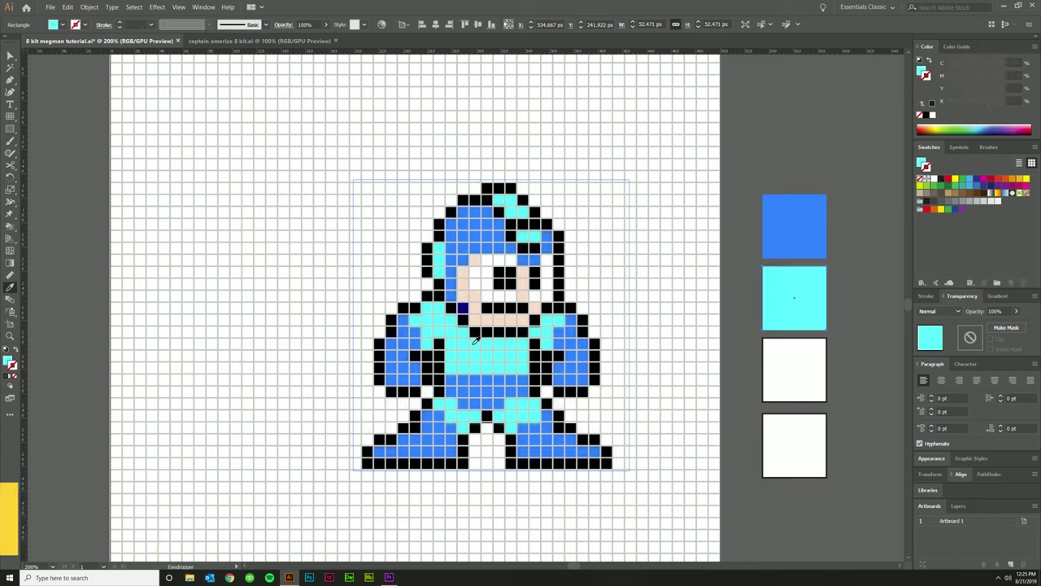
# Fill the third square with the skin tone and the fourth with the sprite's black
pyautogui.press('a')
pyautogui.click(795, 388)
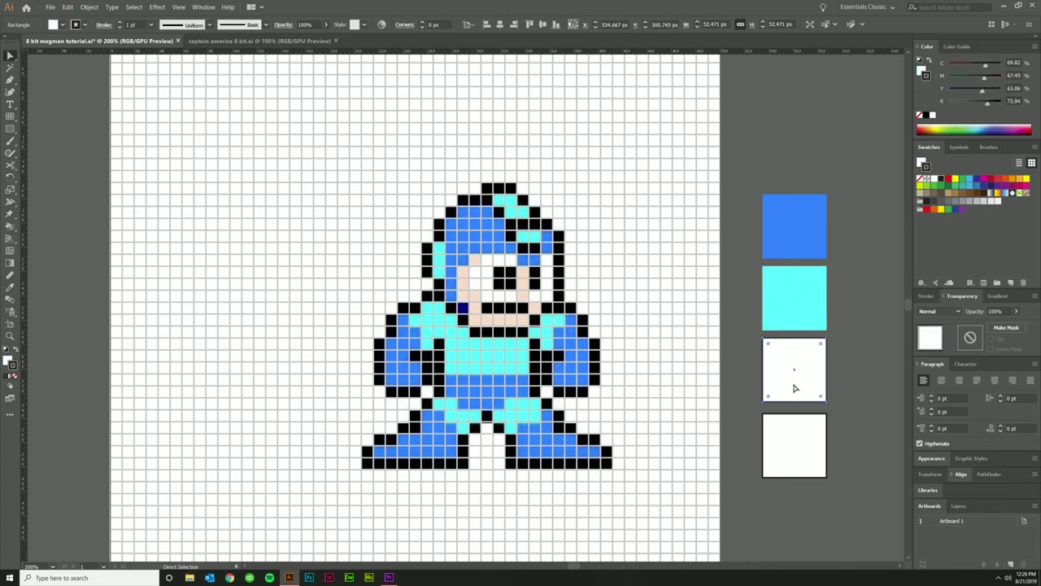
pyautogui.press('i')
pyautogui.click(524, 294)
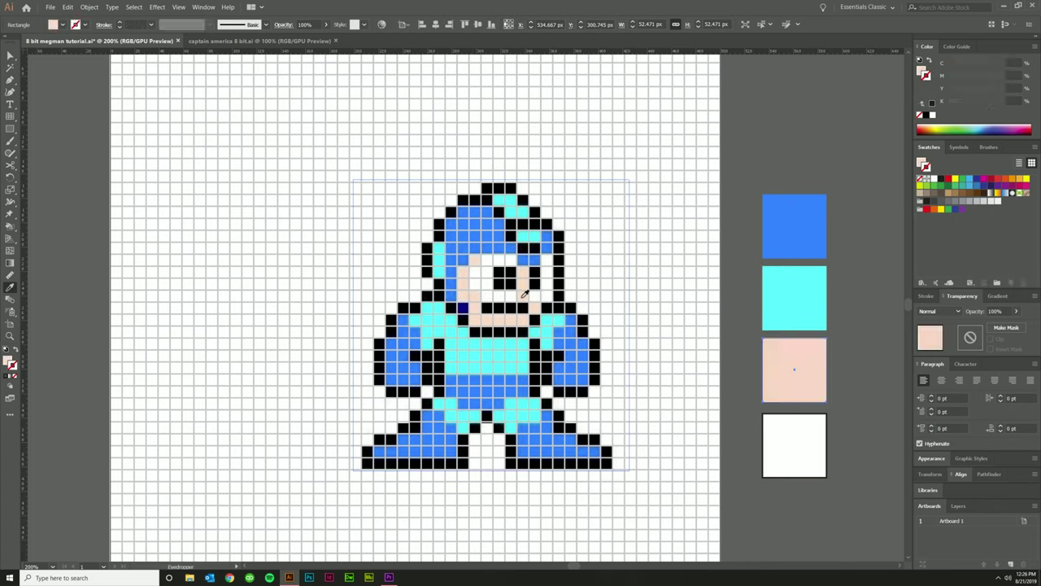
pyautogui.press('a')
pyautogui.click(793, 455)
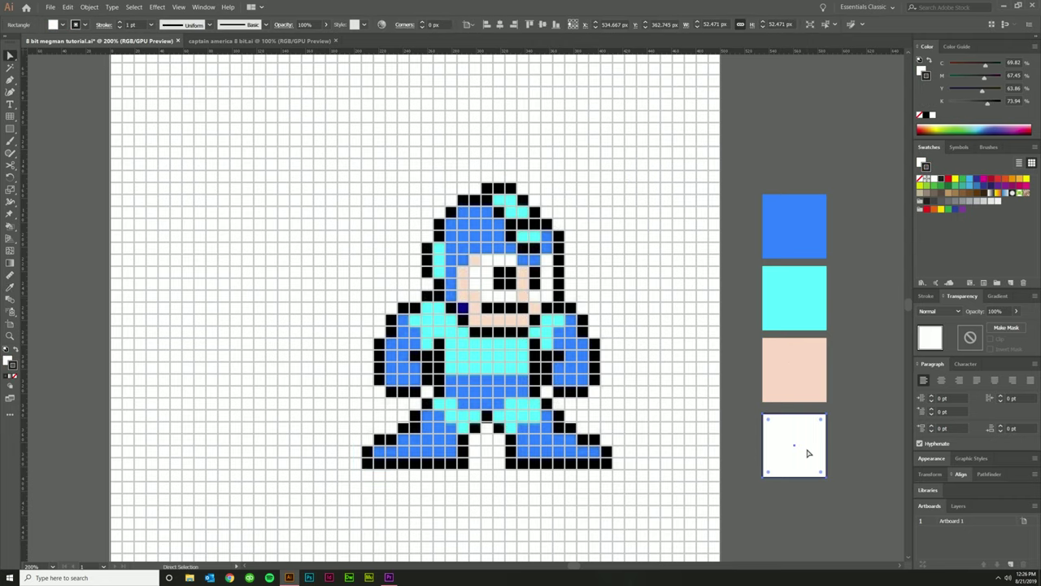
pyautogui.press('i')
pyautogui.click(598, 353)
# Duplicate the black square below itself and make the copy white
pyautogui.press('a')
pyautogui.hotkey('ctrl', 'shift', 'a')
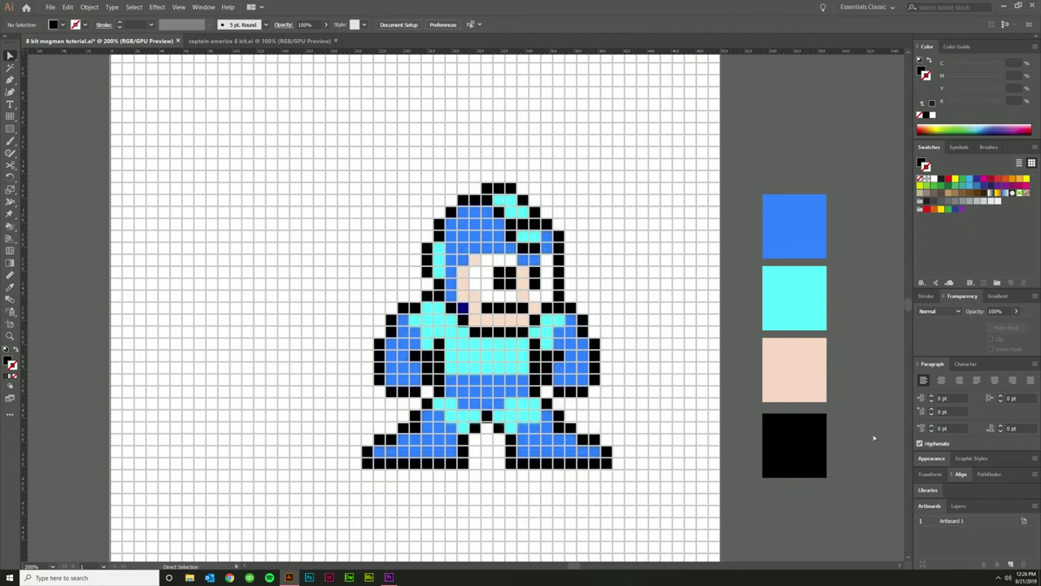
pyautogui.scroll(-2, 860, 432)
pyautogui.moveTo(804, 418); pyautogui.dragTo(806, 496)
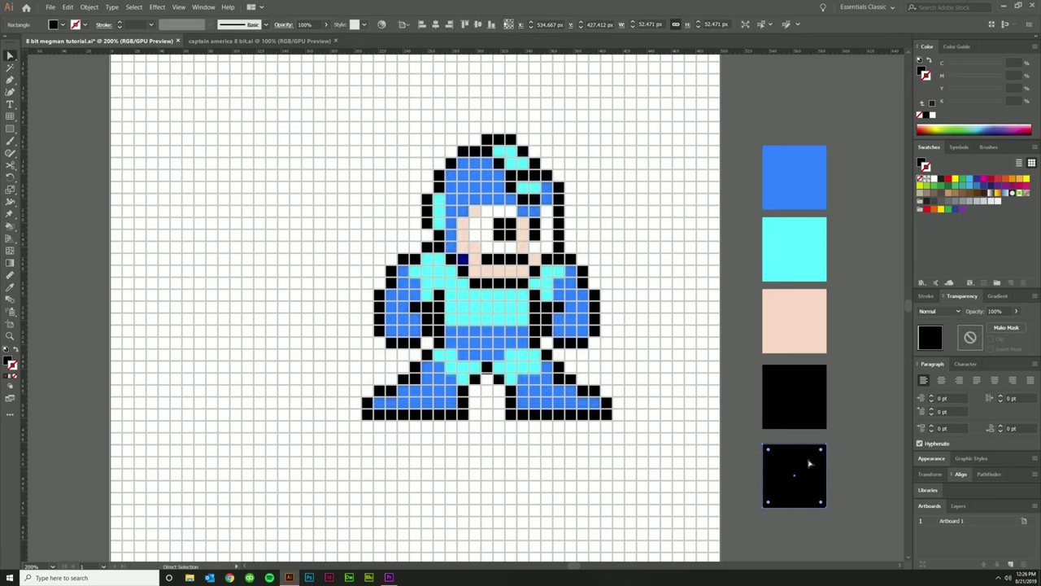
pyautogui.press('i')
pyautogui.click(499, 209)
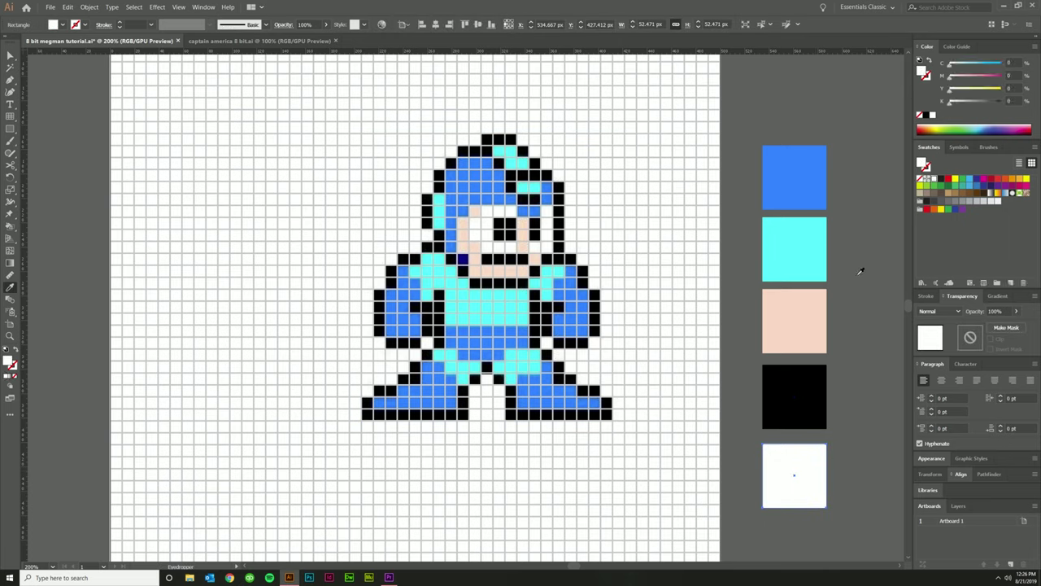
pyautogui.press('v')
pyautogui.click(862, 437)
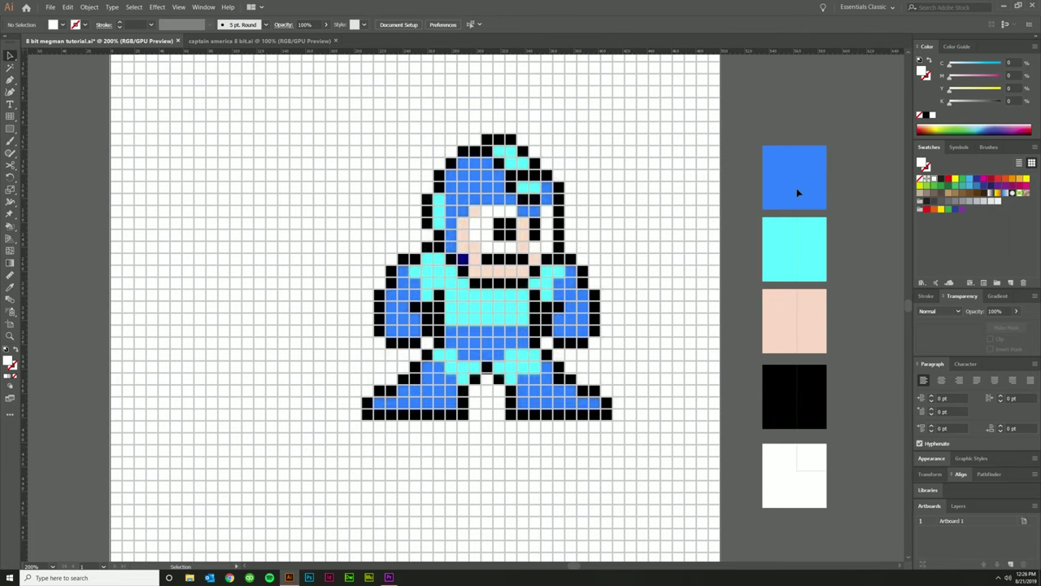
# Select the Mega Man image and set its opacity to 40%, after trying 90% and 30%
pyautogui.scroll(-1, 867, 328)
pyautogui.scroll(1, 848, 388)
pyautogui.scroll(1, 651, 366)
pyautogui.click(521, 347)
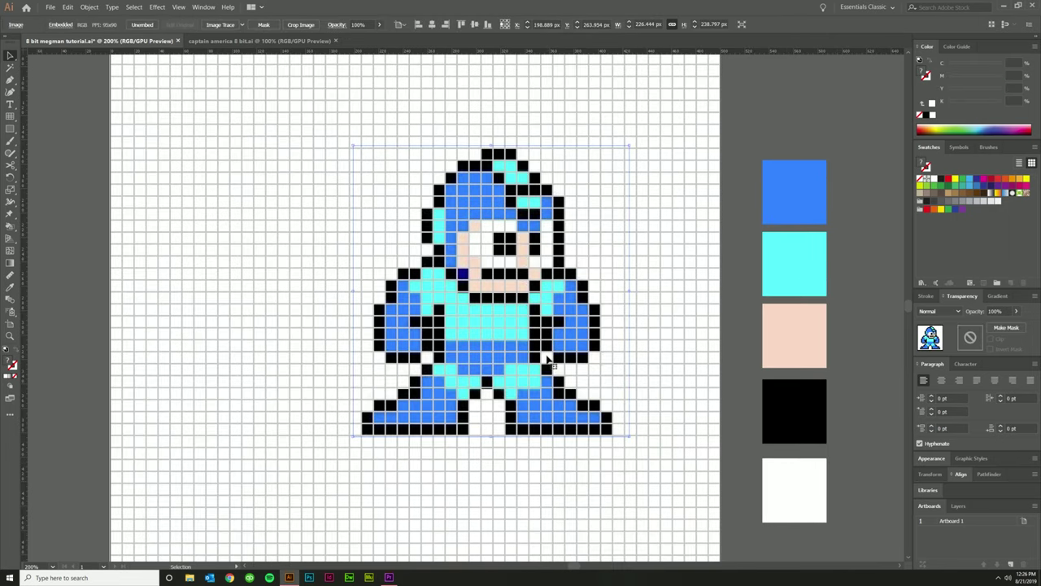
pyautogui.scroll(-1, 854, 325)
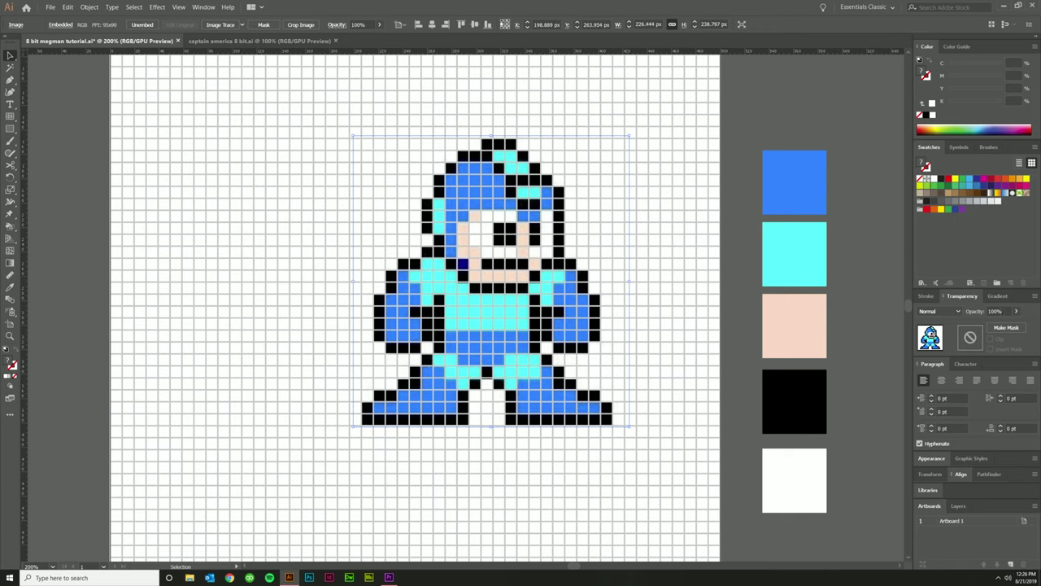
pyautogui.click(995, 310)
pyautogui.write('90')
pyautogui.press('Return')
pyautogui.write('40')
pyautogui.press('Return')
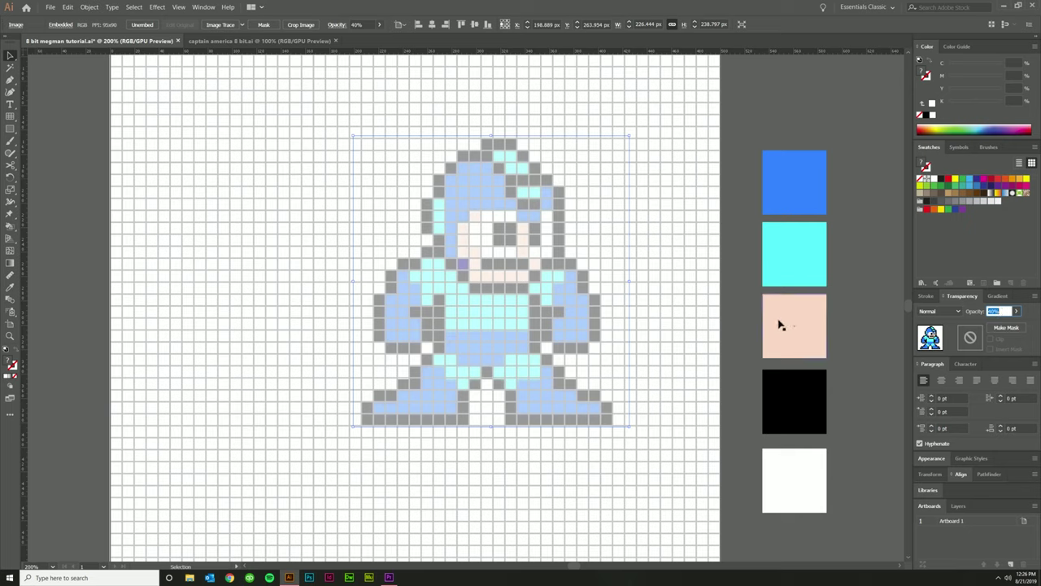
pyautogui.write('30')
pyautogui.press('Return')
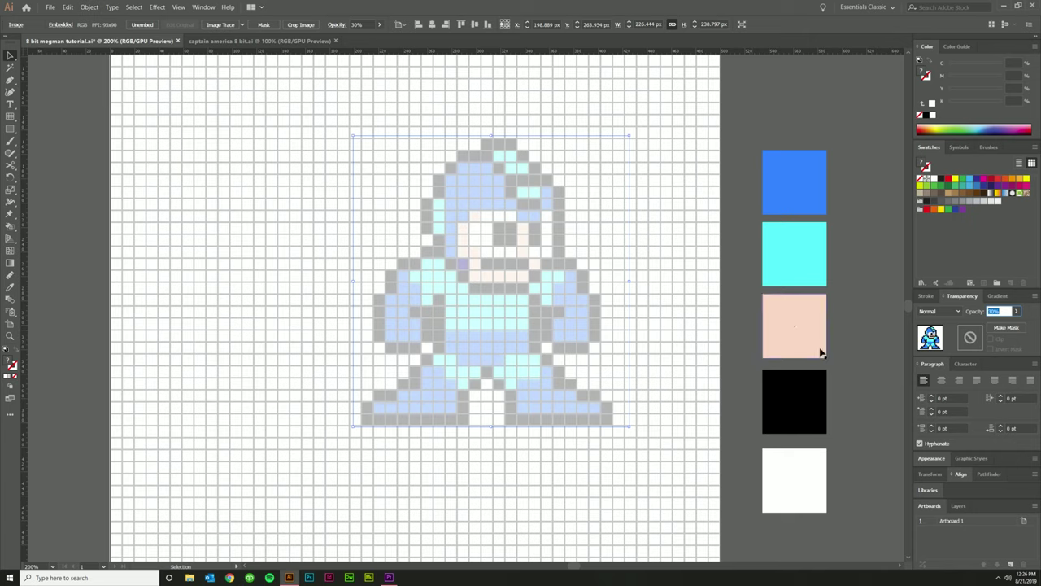
pyautogui.write('40')
pyautogui.press('Return')
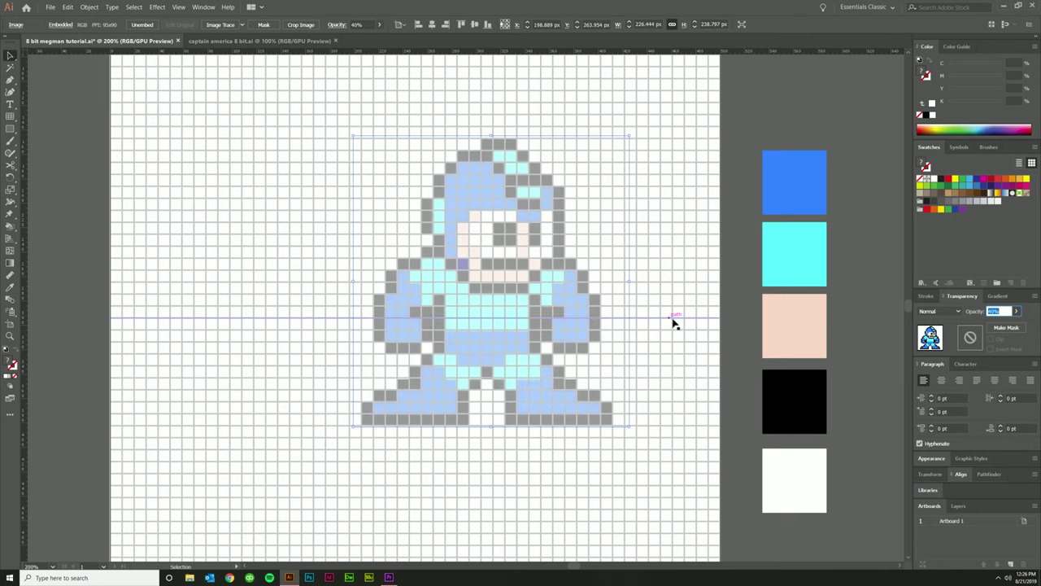
# Lock the faded reference image with Ctrl+2
pyautogui.hotkey('ctrl', '2')
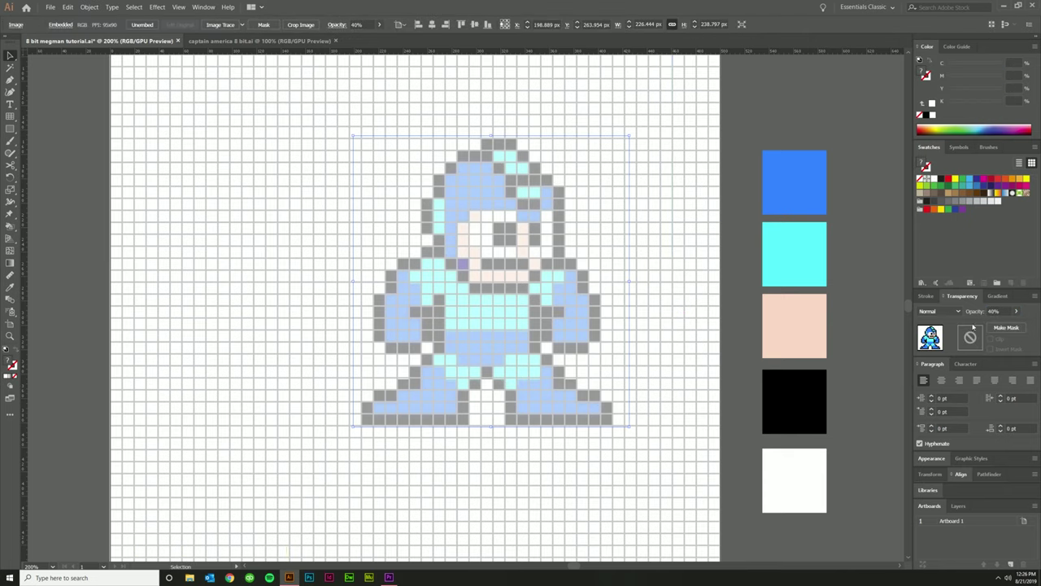
pyautogui.hotkey('ctrl', '2')
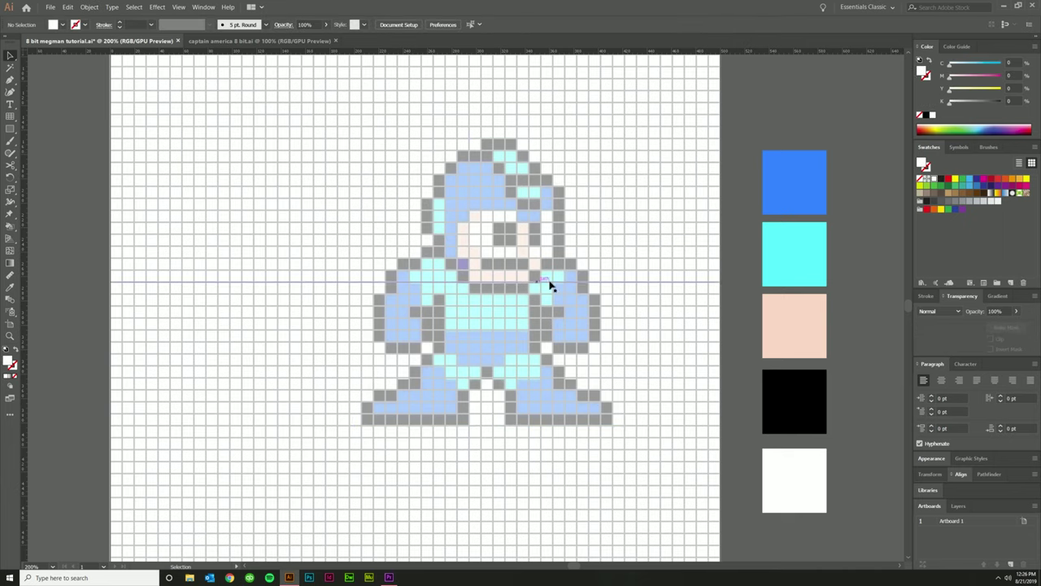
pyautogui.click(429, 204)
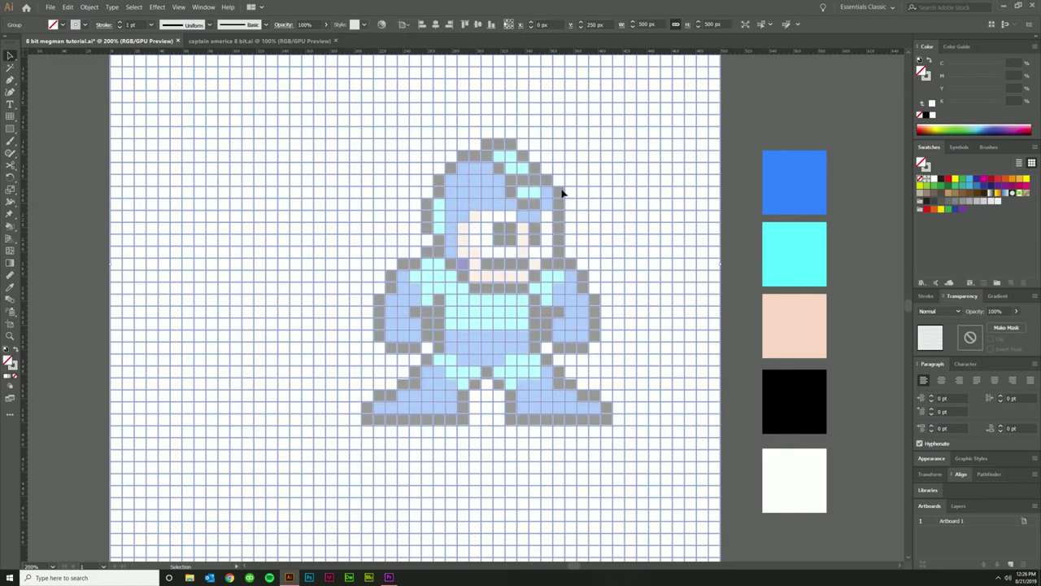
# Live-paint the grid group, filling the helmet cells around the eye and the visor row blue
pyautogui.click(738, 131)
pyautogui.click(709, 143)
pyautogui.press('k')
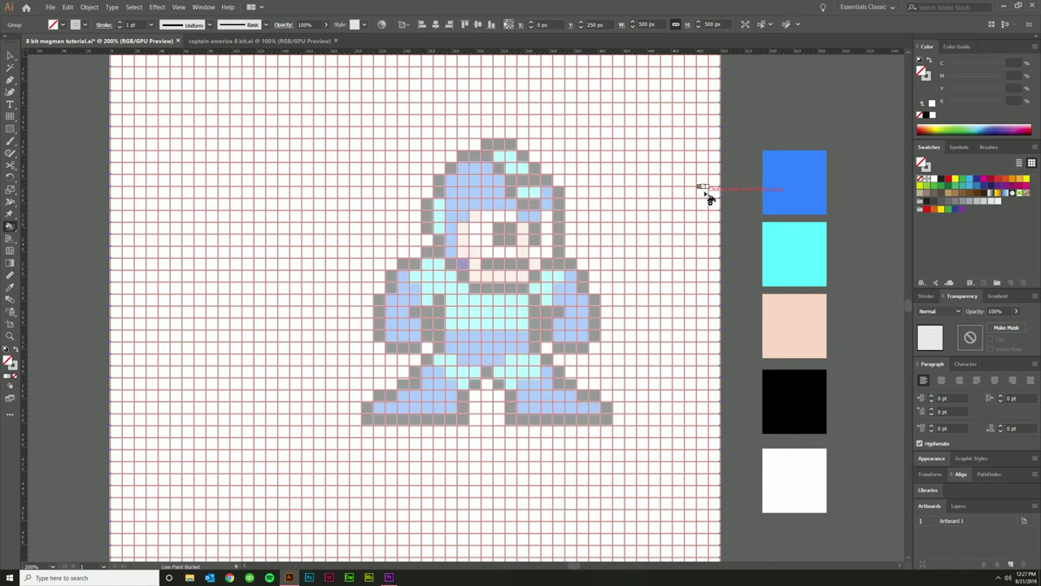
pyautogui.keyDown('alt'); pyautogui.click(796, 183); pyautogui.keyUp('alt')
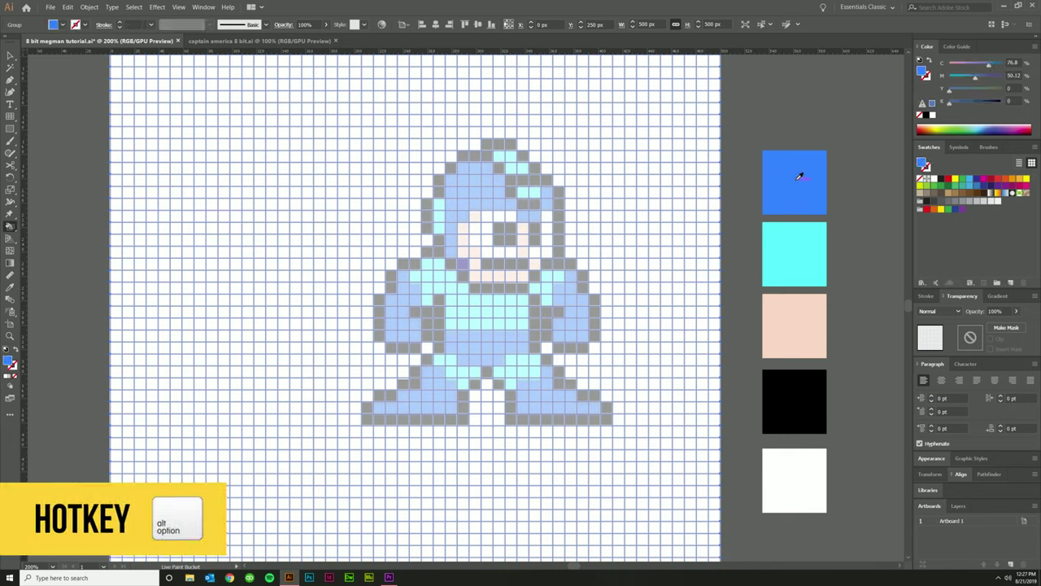
pyautogui.click(530, 218)
pyautogui.moveTo(531, 218)
pyautogui.mouseDown()
pyautogui.moveTo(549, 196)
pyautogui.moveTo(505, 215)
pyautogui.moveTo(509, 206)
pyautogui.moveTo(453, 206)
pyautogui.mouseUp()
pyautogui.moveTo(456, 249)
pyautogui.mouseDown()
pyautogui.moveTo(452, 208)
pyautogui.moveTo(463, 197)
pyautogui.moveTo(467, 216)
pyautogui.moveTo(479, 169)
pyautogui.moveTo(480, 198)
pyautogui.moveTo(499, 195)
pyautogui.moveTo(493, 175)
pyautogui.moveTo(506, 200)
pyautogui.mouseUp()
# Paint the helmet highlight cells cyan and the outline cells black, and turn a stray cell white
pyautogui.keyDown('alt'); pyautogui.click(794, 249); pyautogui.keyUp('alt')
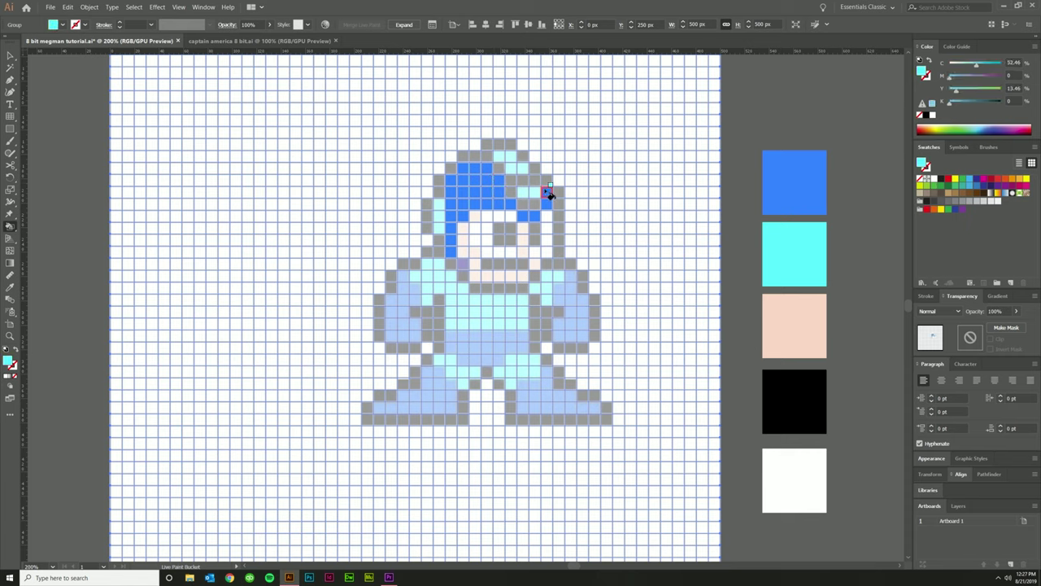
pyautogui.click(527, 177)
pyautogui.moveTo(525, 174); pyautogui.dragTo(503, 157)
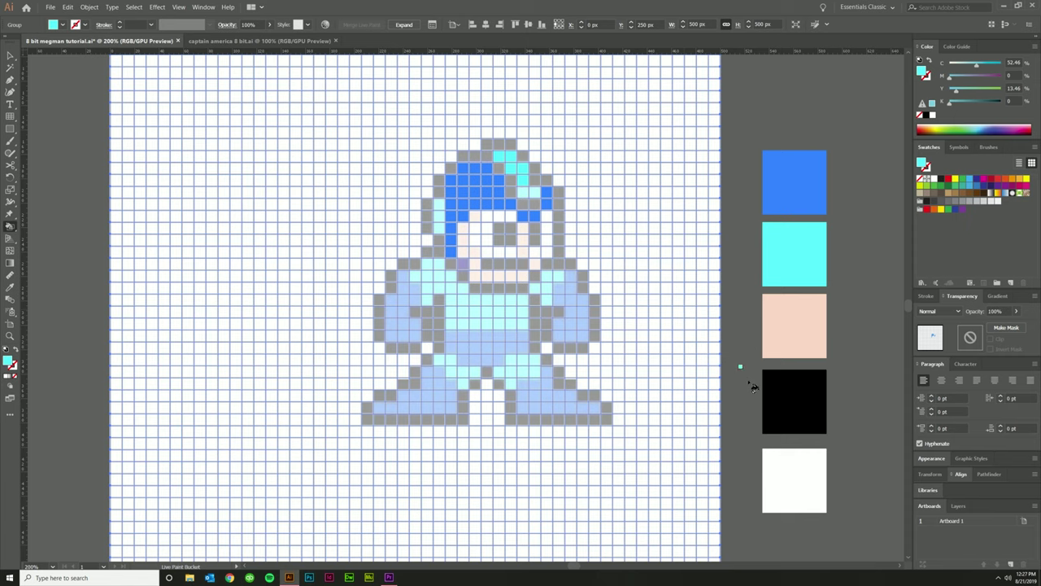
pyautogui.keyDown('alt'); pyautogui.click(777, 389); pyautogui.keyUp('alt')
pyautogui.moveTo(537, 205)
pyautogui.mouseDown()
pyautogui.moveTo(508, 174)
pyautogui.moveTo(437, 178)
pyautogui.moveTo(396, 347)
pyautogui.moveTo(438, 299)
pyautogui.moveTo(380, 399)
pyautogui.moveTo(452, 429)
pyautogui.moveTo(483, 374)
pyautogui.moveTo(592, 424)
pyautogui.moveTo(558, 368)
pyautogui.moveTo(550, 309)
pyautogui.moveTo(594, 305)
pyautogui.moveTo(549, 187)
pyautogui.moveTo(511, 191)
pyautogui.moveTo(501, 277)
pyautogui.moveTo(456, 277)
pyautogui.mouseUp()
pyautogui.keyDown('alt'); pyautogui.click(794, 480); pyautogui.keyUp('alt')
pyautogui.click(439, 429)
pyautogui.click(426, 429)
# Fill the arms, left leg and belly cells blue, and the shoulders, chest and crotch bright cyan
pyautogui.keyDown('alt'); pyautogui.click(794, 182); pyautogui.keyUp('alt')
pyautogui.moveTo(570, 285); pyautogui.dragTo(550, 302)
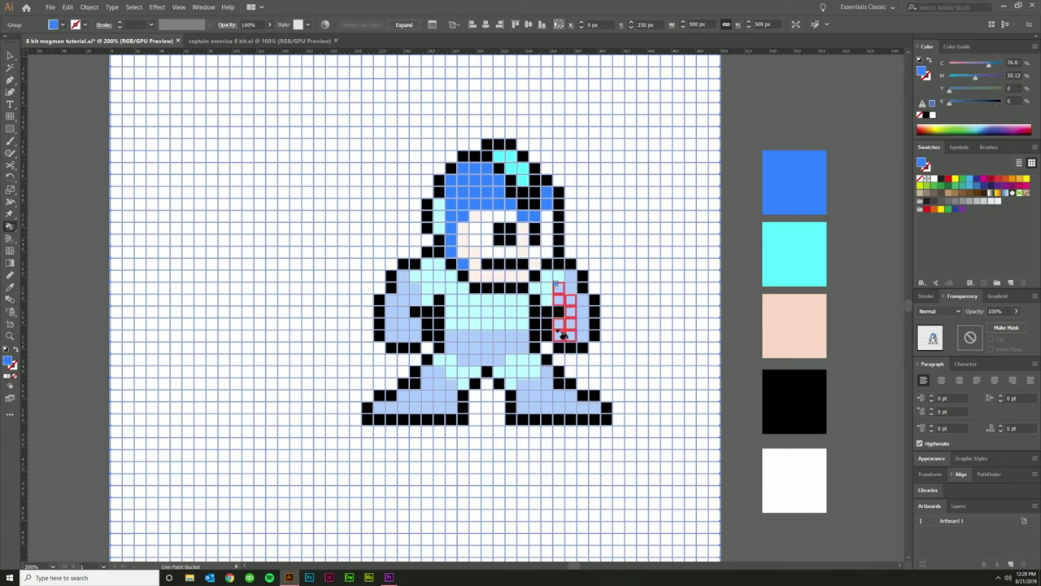
pyautogui.moveTo(407, 281); pyautogui.dragTo(399, 325)
pyautogui.moveTo(382, 398); pyautogui.dragTo(430, 383)
pyautogui.moveTo(455, 350)
pyautogui.mouseDown()
pyautogui.moveTo(527, 407)
pyautogui.moveTo(569, 403)
pyautogui.moveTo(509, 378)
pyautogui.mouseUp()
pyautogui.press('Right')
pyautogui.moveTo(545, 281); pyautogui.dragTo(463, 293)
pyautogui.moveTo(414, 268); pyautogui.dragTo(488, 325)
# Paint the eye and face cells white and the remaining face cells peach
pyautogui.keyDown('alt'); pyautogui.click(794, 480); pyautogui.keyUp('alt')
pyautogui.moveTo(504, 215)
pyautogui.mouseDown()
pyautogui.moveTo(488, 244)
pyautogui.moveTo(476, 232)
pyautogui.mouseUp()
pyautogui.keyDown('alt'); pyautogui.click(794, 325); pyautogui.keyUp('alt')
pyautogui.moveTo(472, 276); pyautogui.dragTo(521, 281)
pyautogui.hotkey('ctrl', '-')
# Duplicate the locked faded Mega Man image in isolation mode to the right of the swatch squares
pyautogui.press('v')
pyautogui.scroll(-3, 576, 301)
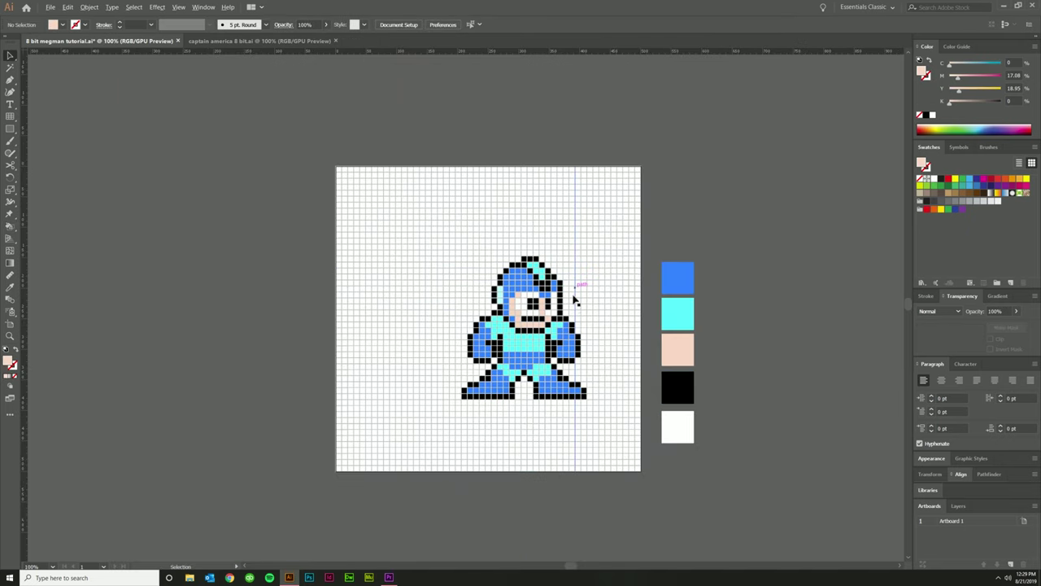
pyautogui.scroll(2, 579, 290)
pyautogui.scroll(-3, 578, 290)
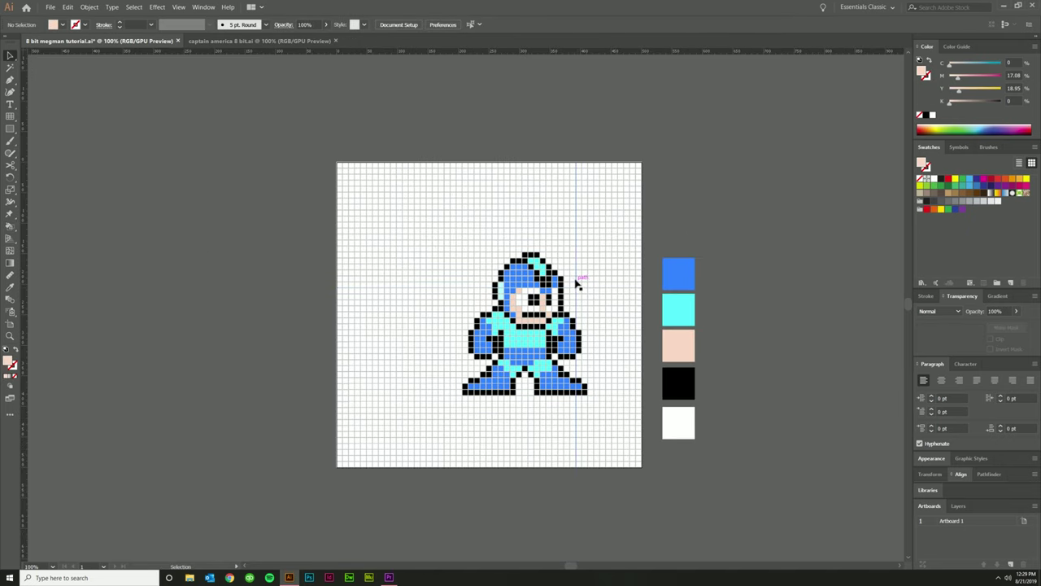
pyautogui.doubleClick(572, 281)
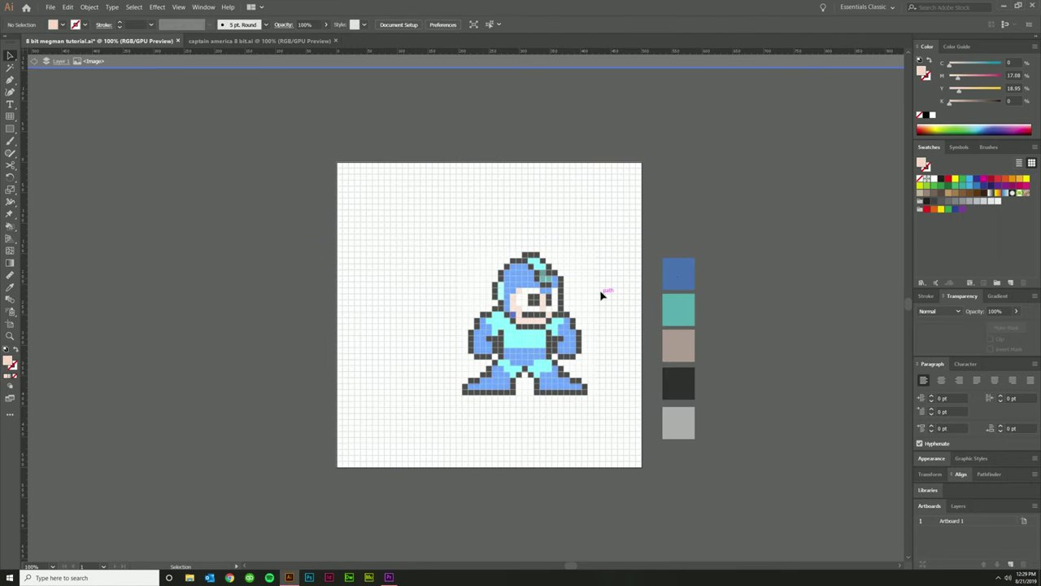
pyautogui.moveTo(583, 293); pyautogui.dragTo(851, 285)
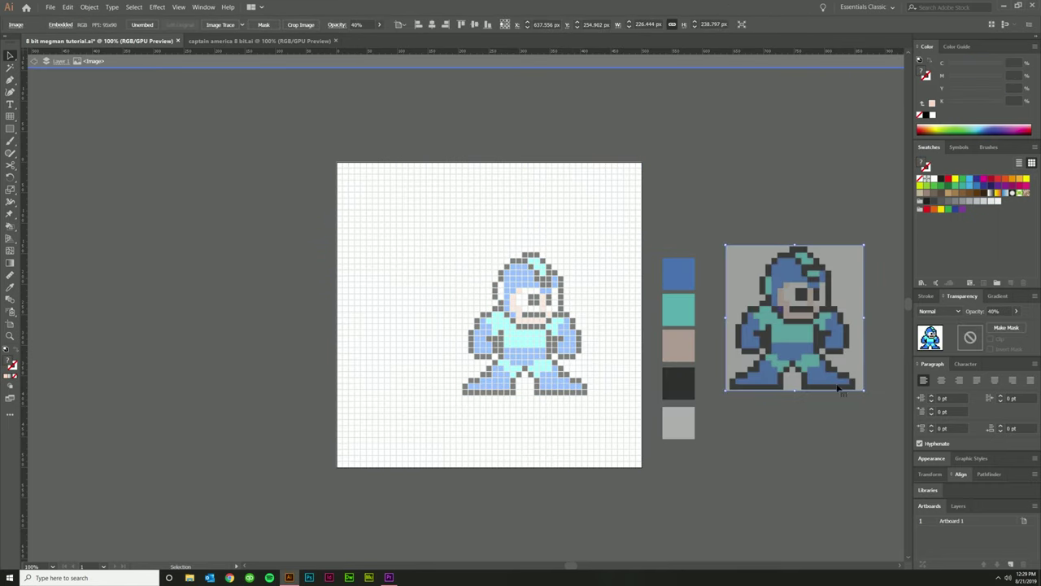
pyautogui.doubleClick(816, 428)
# Set the copied reference image's opacity to 100% and deselect it
pyautogui.hscroll(1, 814, 429)
pyautogui.click(994, 311)
pyautogui.write('100')
pyautogui.press('Return')
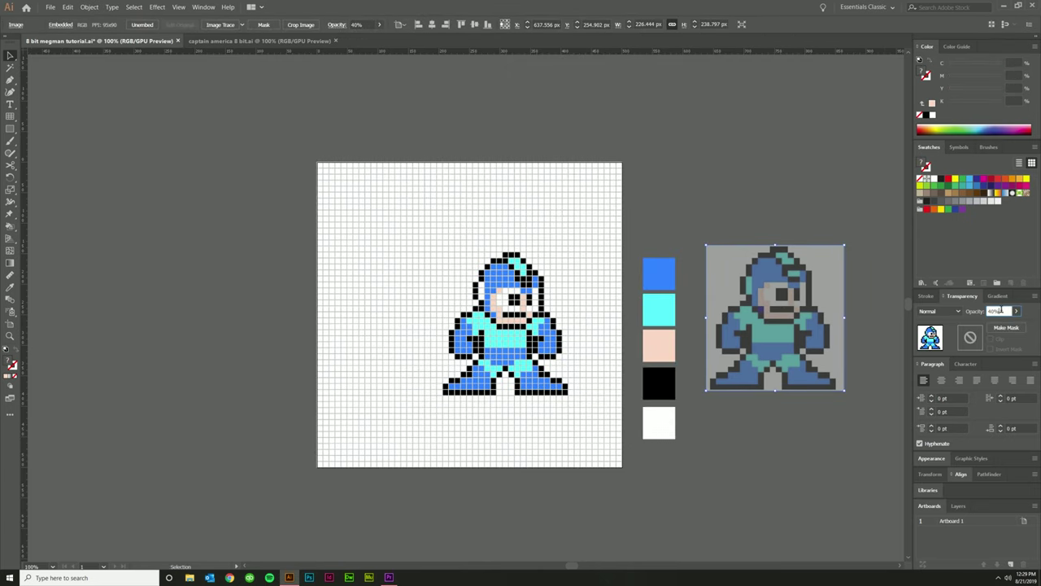
pyautogui.click(774, 450)
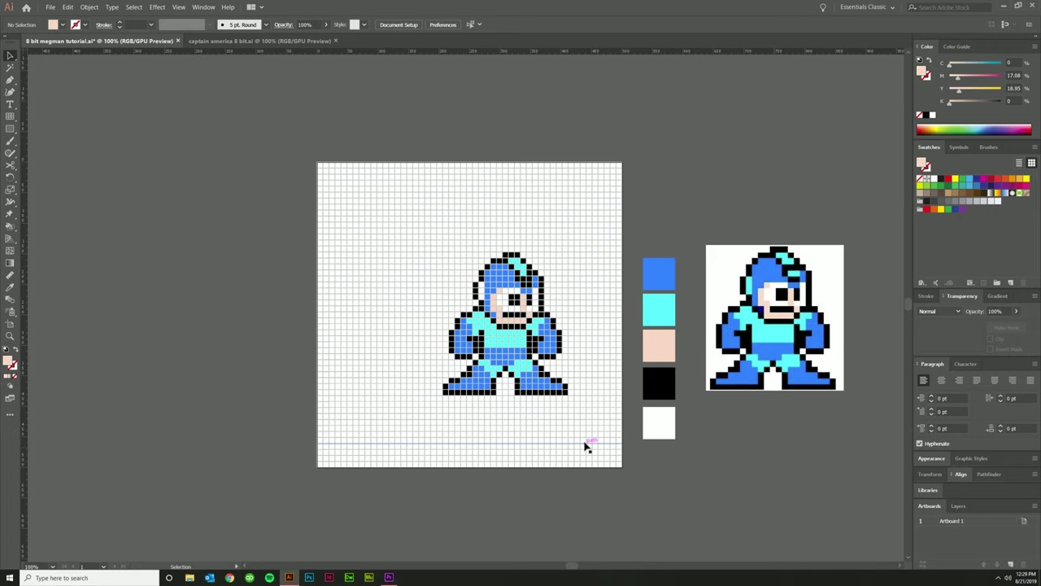
pyautogui.scroll(5, 576, 365)
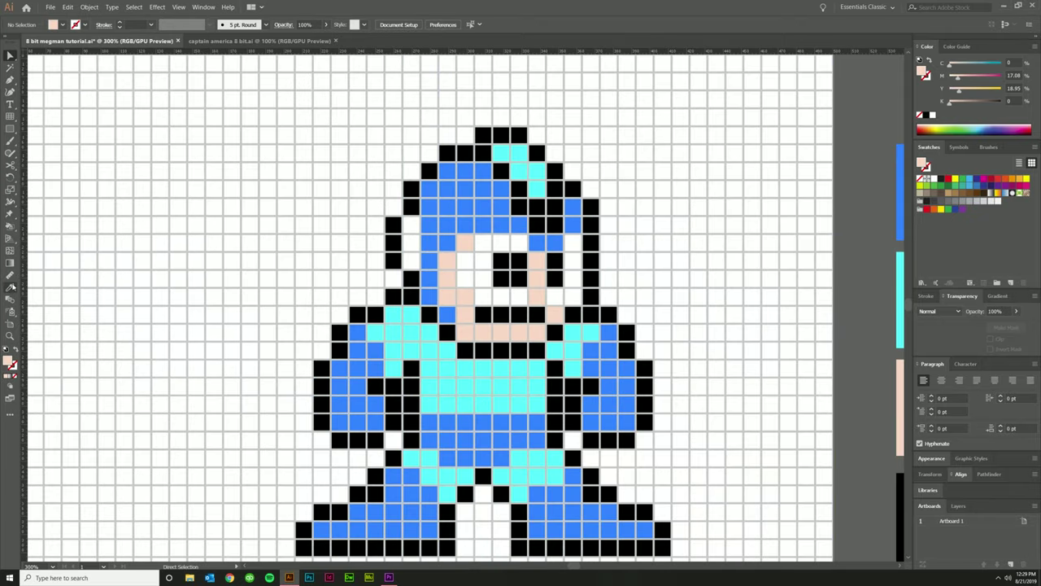
# Check the painted grid with Live Paint, then select the pixel-art Mega Man group
pyautogui.press('v')
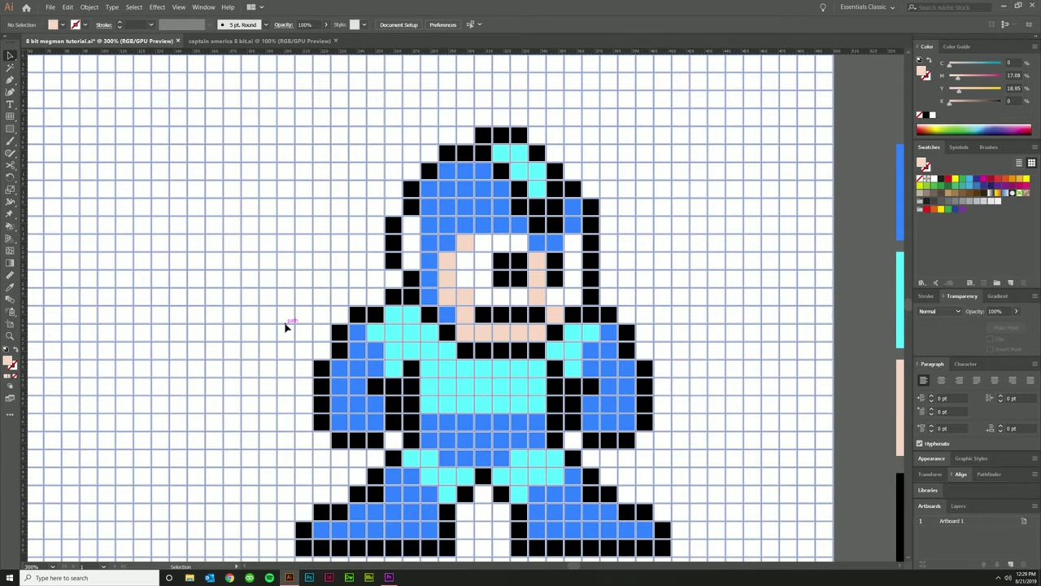
pyautogui.click(285, 326)
pyautogui.press('k')
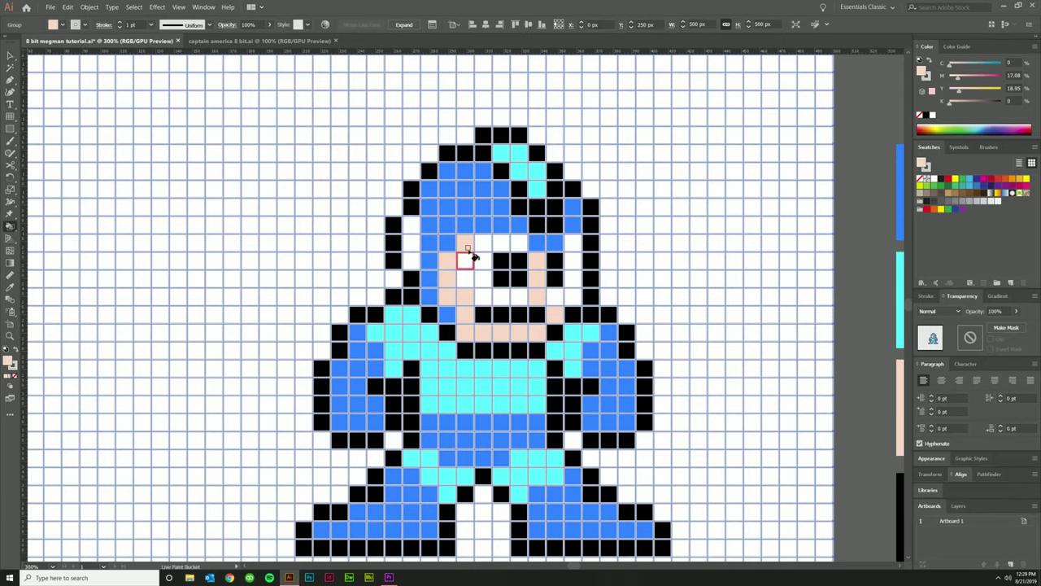
pyautogui.keyDown('alt'); pyautogui.click(523, 165); pyautogui.keyUp('alt')
pyautogui.hotkey('ctrl', '1')
pyautogui.press('v')
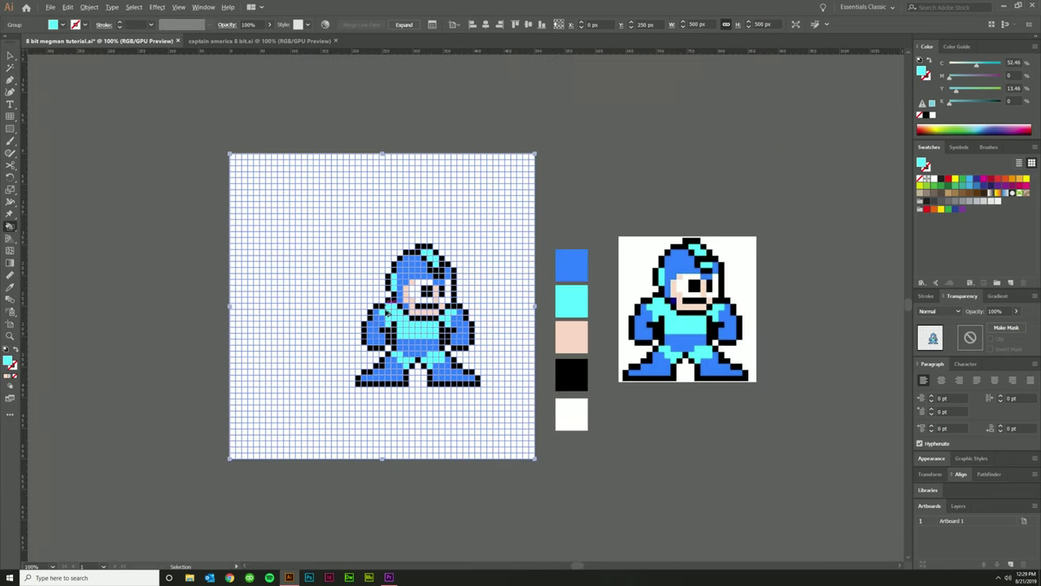
pyautogui.click(607, 430)
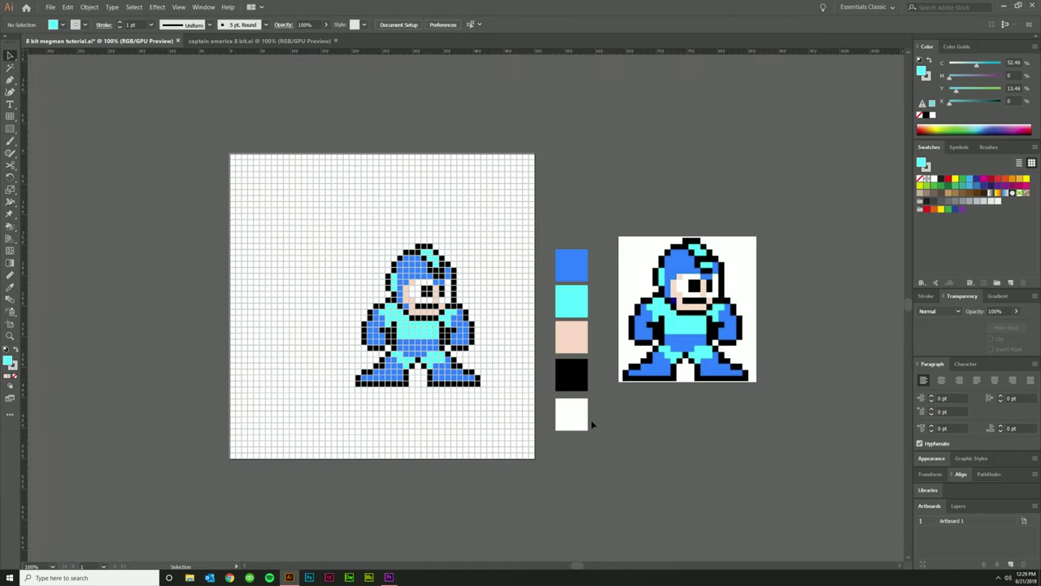
pyautogui.hscroll(-2, 591, 419)
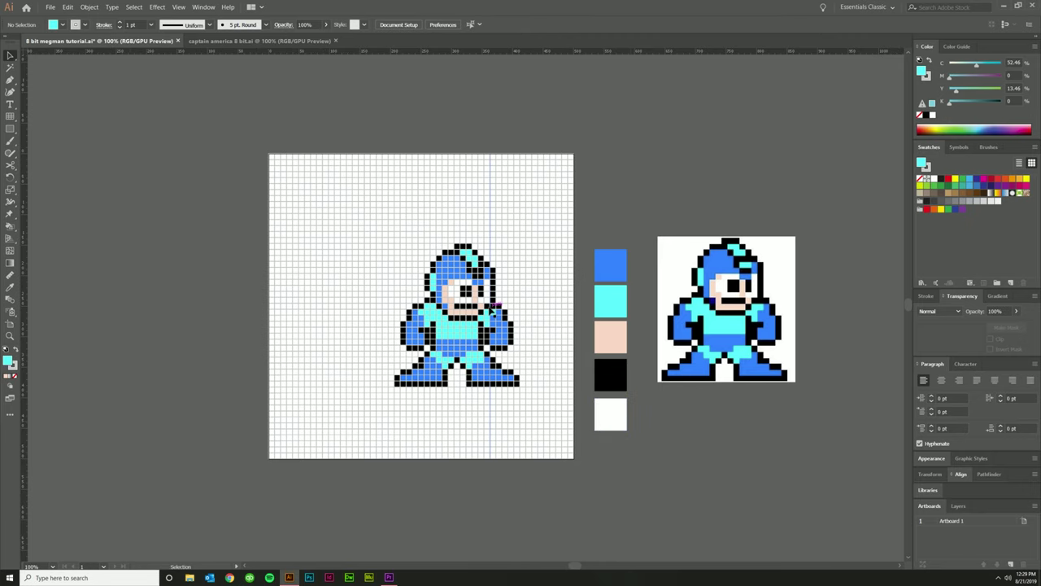
pyautogui.click(491, 309)
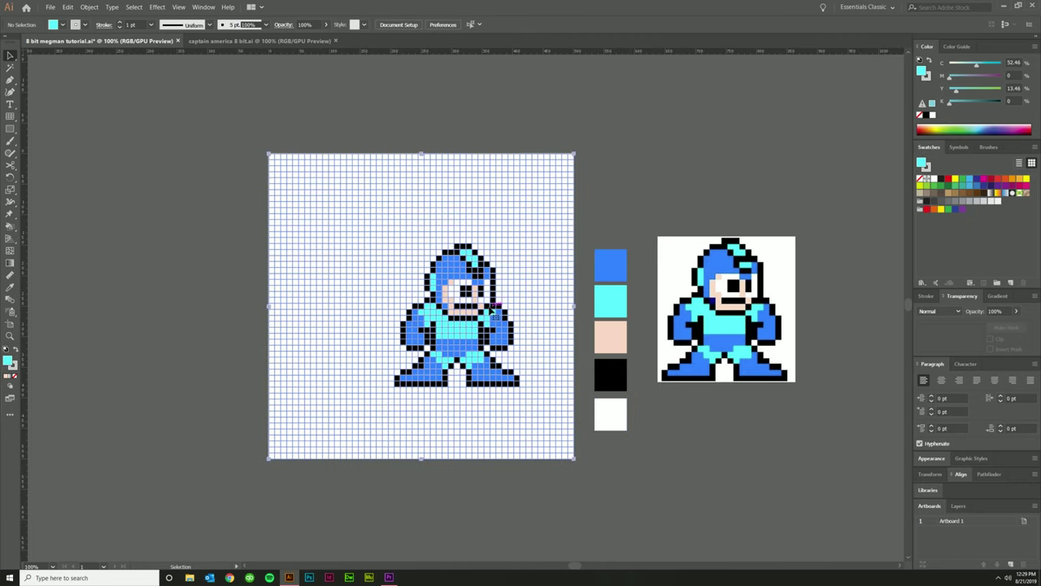
pyautogui.click(511, 472)
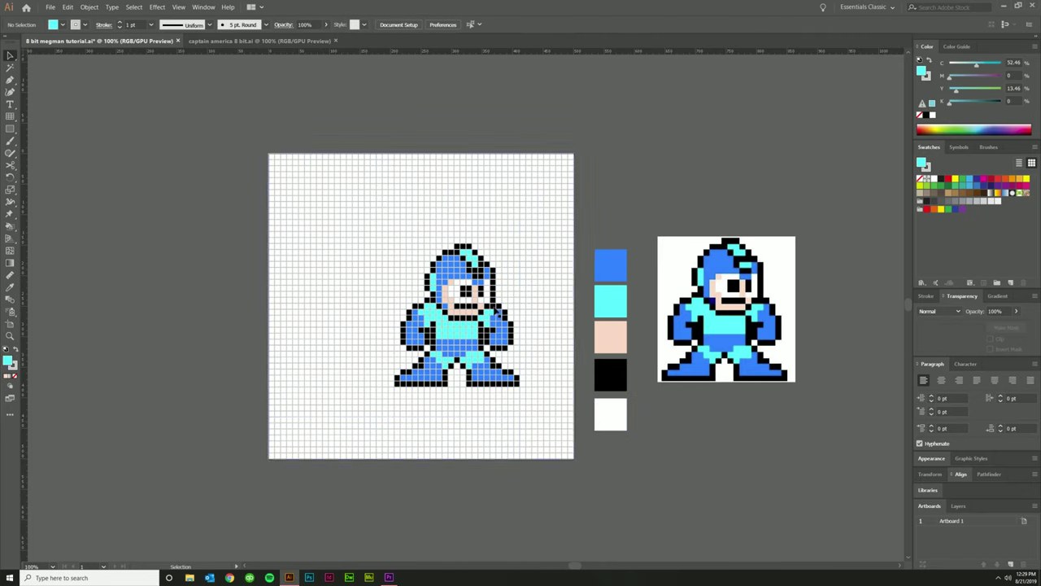
pyautogui.click(465, 330)
# Expand the Live Paint Mega Man via Object > Live Paint > Expand, ungroup it twice, and deselect
pyautogui.click(89, 7)
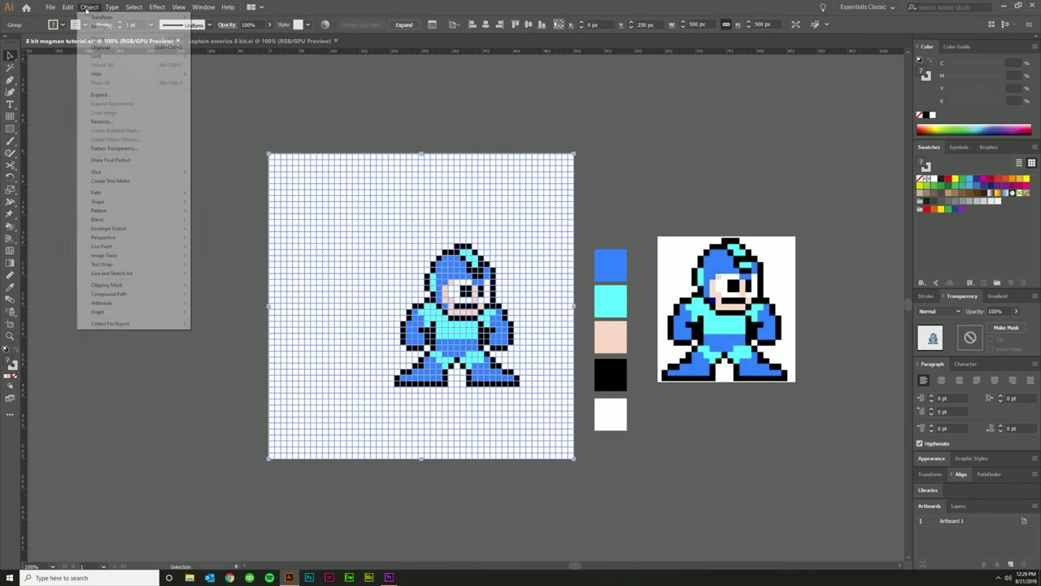
pyautogui.moveTo(120, 248)
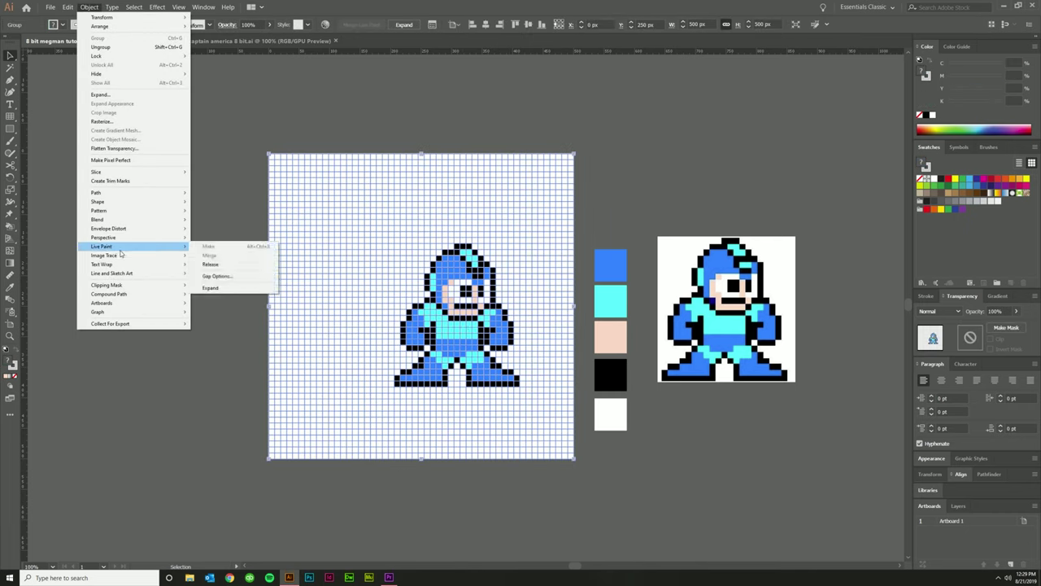
pyautogui.click(223, 290)
pyautogui.rightClick(378, 301)
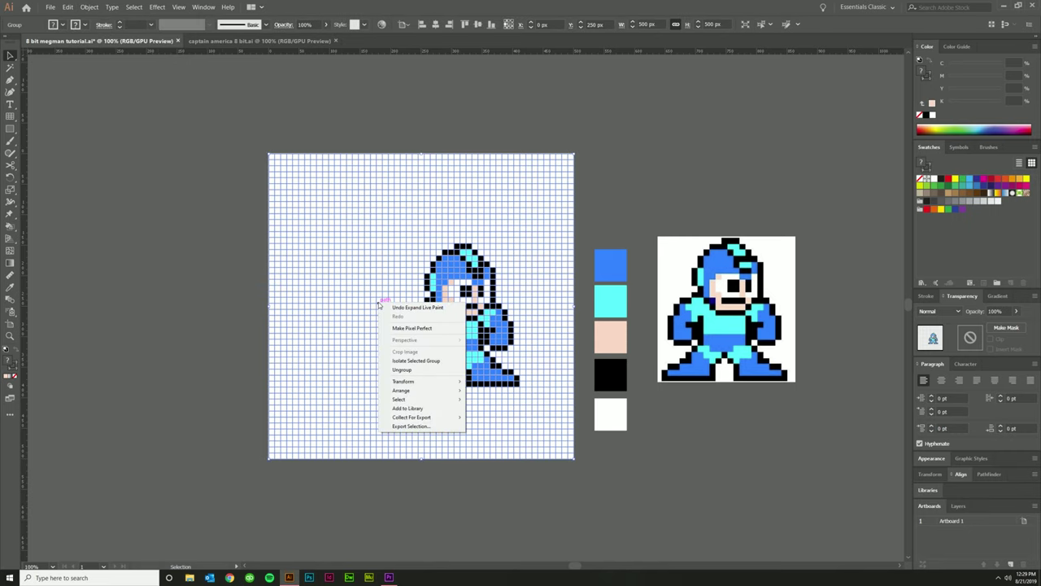
pyautogui.click(402, 370)
pyautogui.rightClick(435, 275)
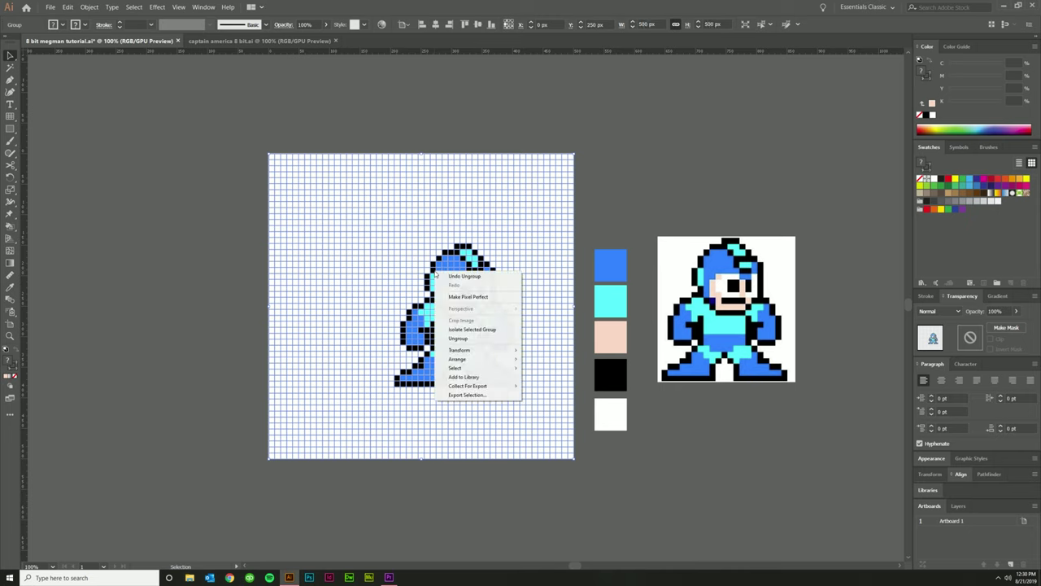
pyautogui.click(458, 339)
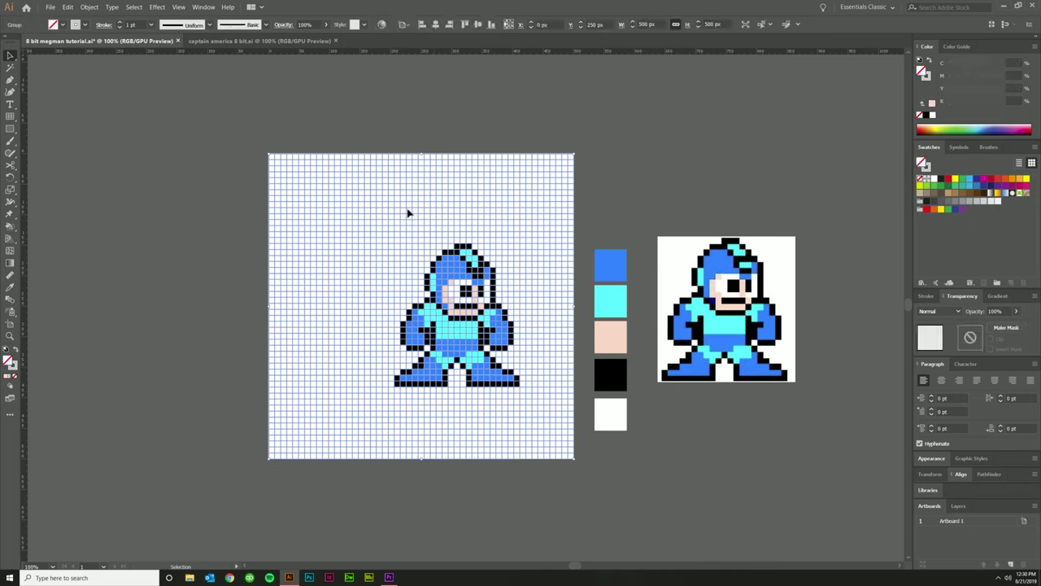
pyautogui.click(355, 134)
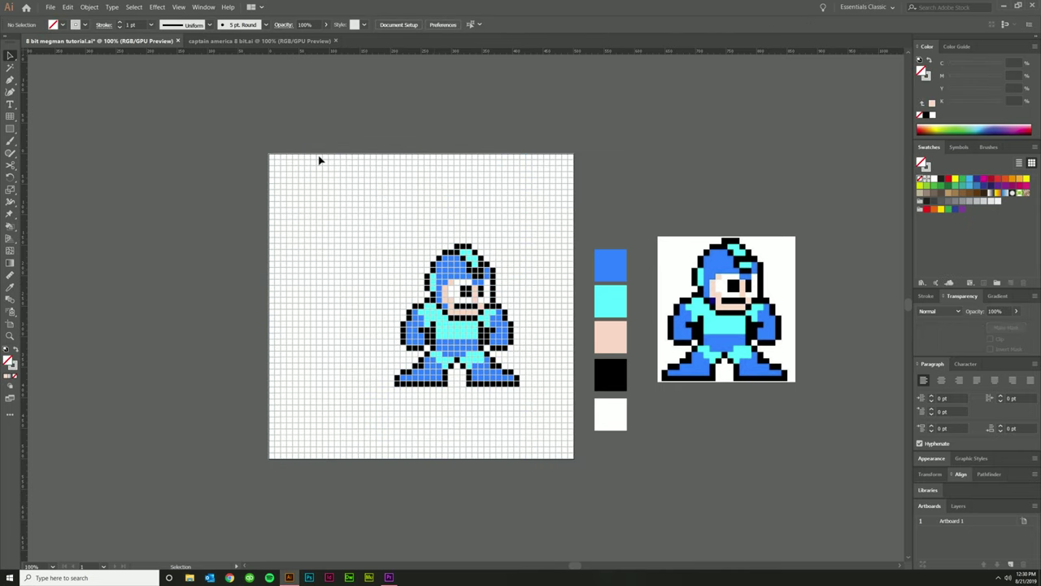
# Delete the pixel grid and move the Mega Man artwork slightly left
pyautogui.moveTo(320, 160); pyautogui.dragTo(186, 237)
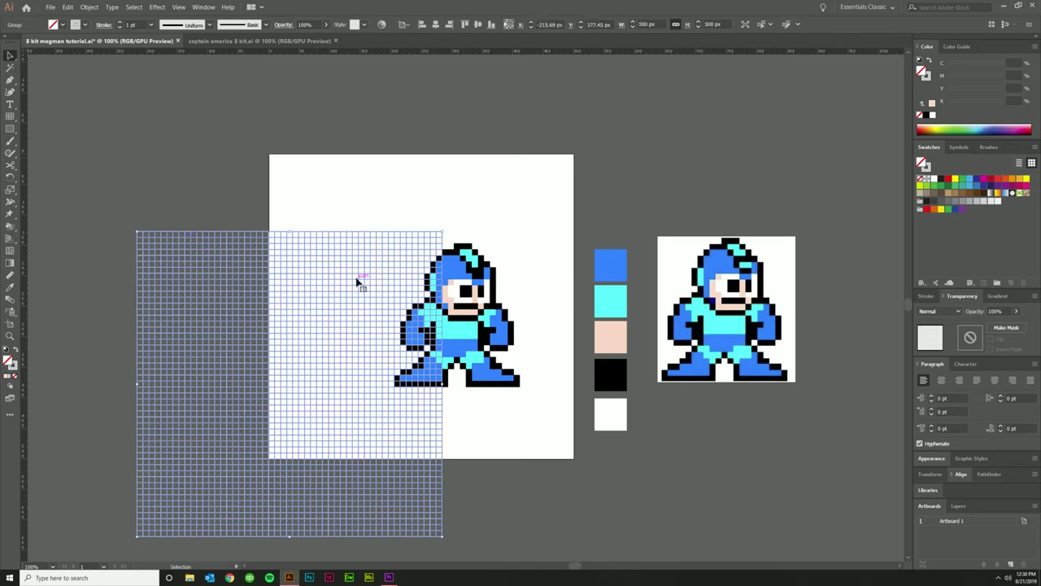
pyautogui.press('Delete')
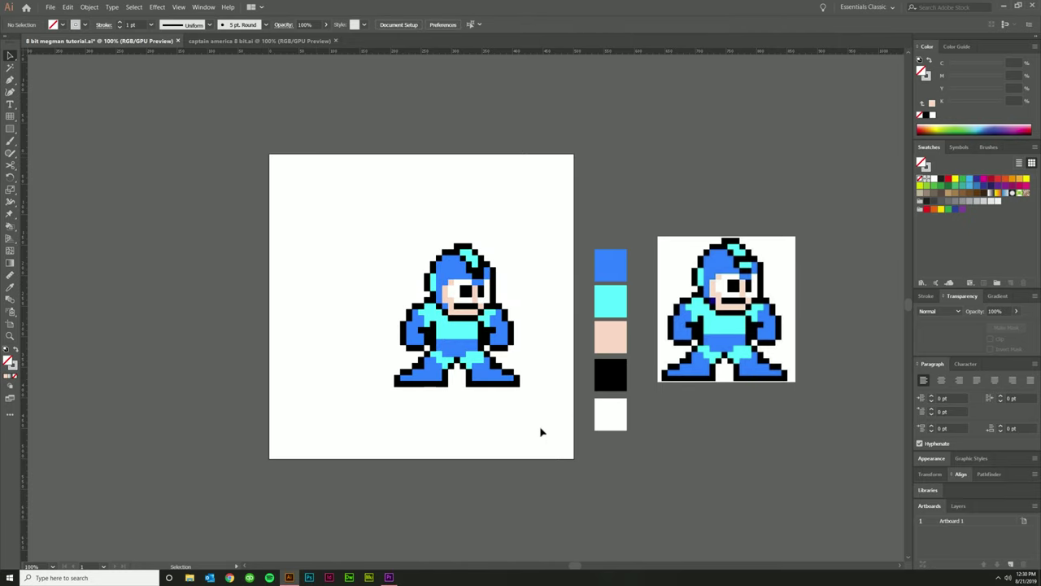
pyautogui.moveTo(541, 432); pyautogui.dragTo(372, 238)
pyautogui.moveTo(477, 295); pyautogui.dragTo(425, 296)
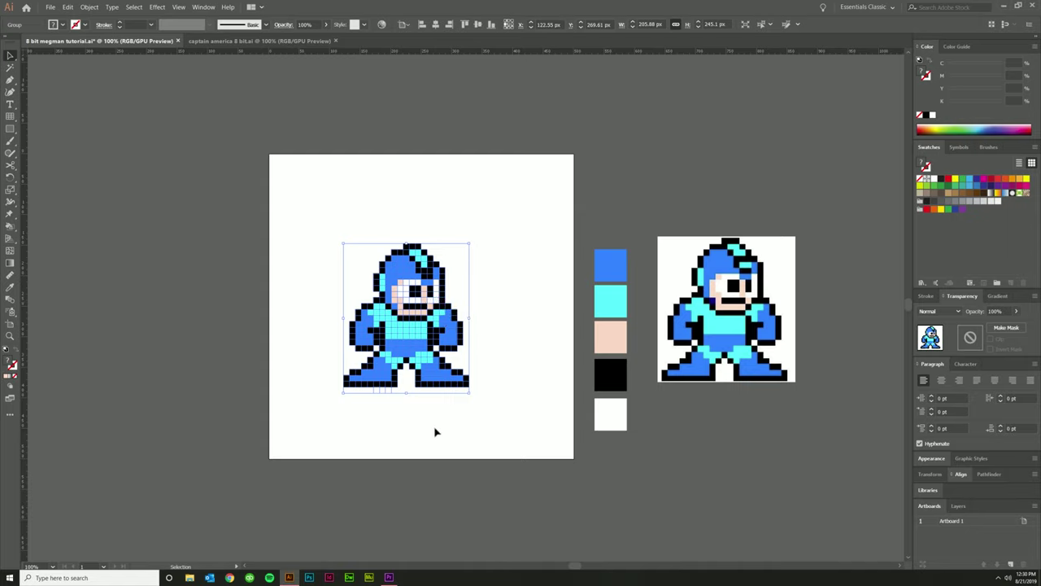
# Check the stray pieces under the left foot, then select and inspect the whole Mega Man artwork
pyautogui.moveTo(417, 415); pyautogui.dragTo(389, 410)
pyautogui.keyDown('ctrl'); pyautogui.click(364, 392); pyautogui.keyUp('ctrl')
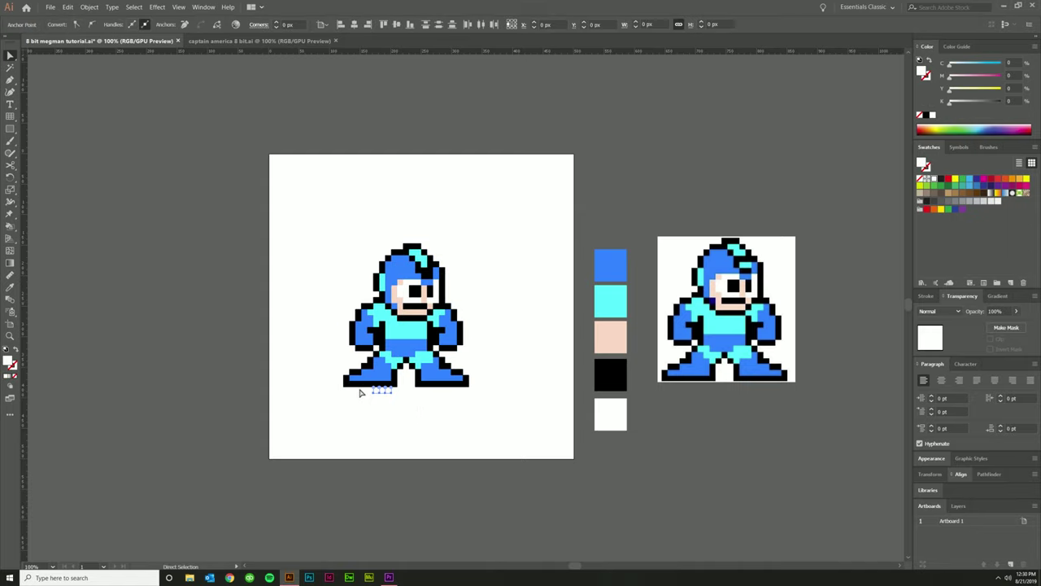
pyautogui.keyDown('ctrl'); pyautogui.click(408, 417); pyautogui.keyUp('ctrl')
pyautogui.moveTo(571, 391); pyautogui.dragTo(324, 207)
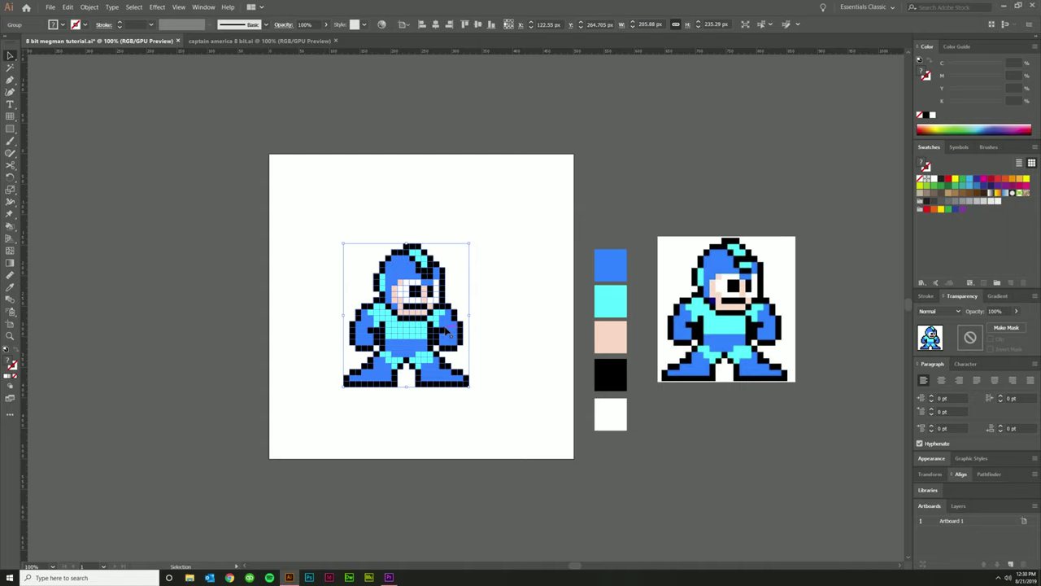
pyautogui.hotkey('ctrl', '+')
pyautogui.hotkey('ctrl', '-')
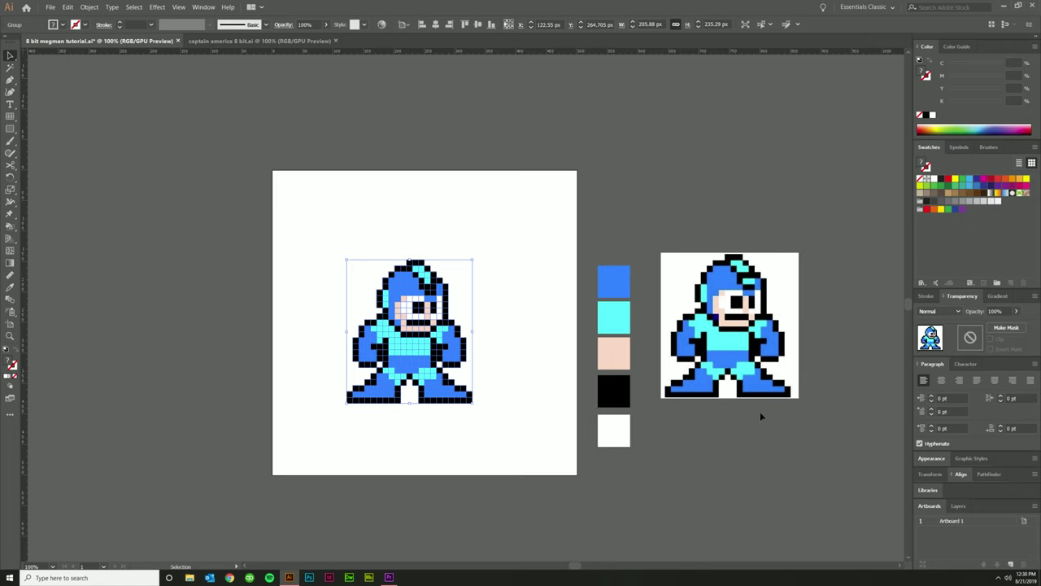
pyautogui.click(760, 415)
# Enlarge the Mega Man group about three times and inspect the result
pyautogui.moveTo(478, 418); pyautogui.dragTo(328, 213)
pyautogui.moveTo(472, 333); pyautogui.dragTo(622, 333)
pyautogui.hotkey('ctrl', '-')
pyautogui.hotkey('ctrl', '-')
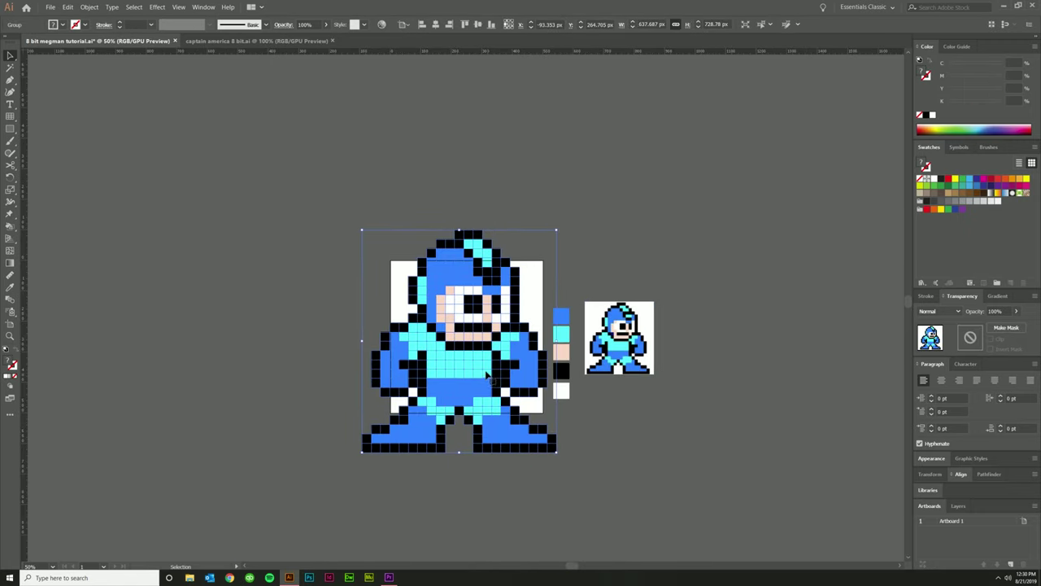
pyautogui.click(370, 406)
pyautogui.hotkey('ctrl', '+')
pyautogui.hotkey('ctrl', '+')
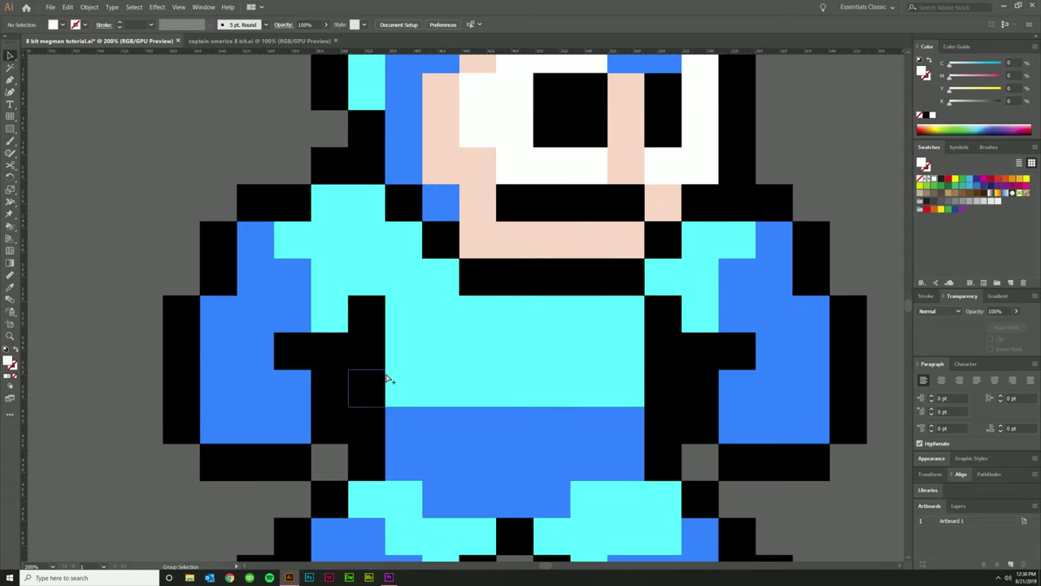
pyautogui.hotkey('ctrl', '-')
pyautogui.hotkey('ctrl', '-')
pyautogui.scroll(4, 399, 388)
pyautogui.scroll(-2, 431, 302)
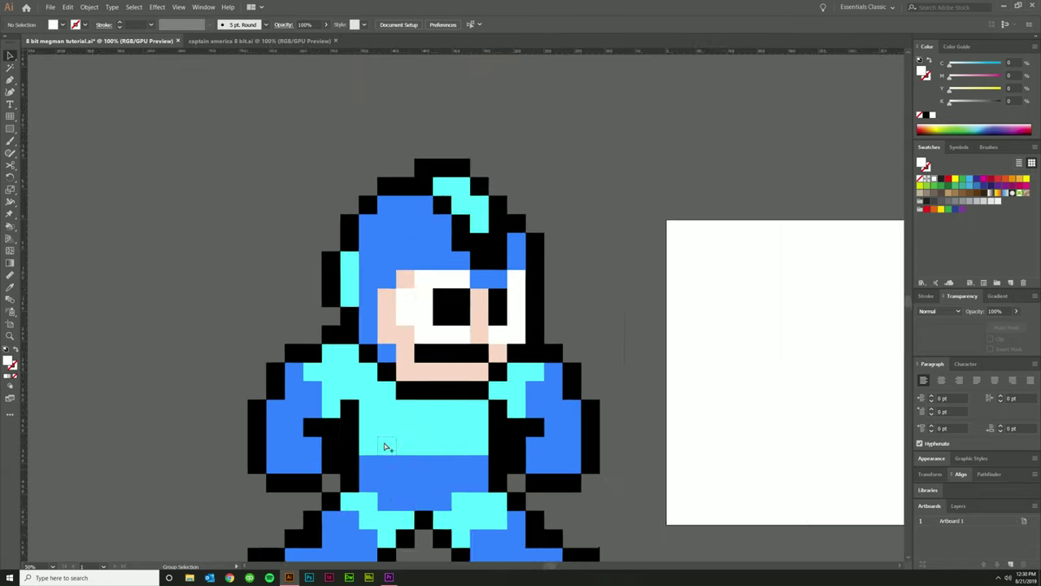
pyautogui.scroll(3, 384, 441)
pyautogui.scroll(-5, 439, 310)
pyautogui.hscroll(1, 504, 442)
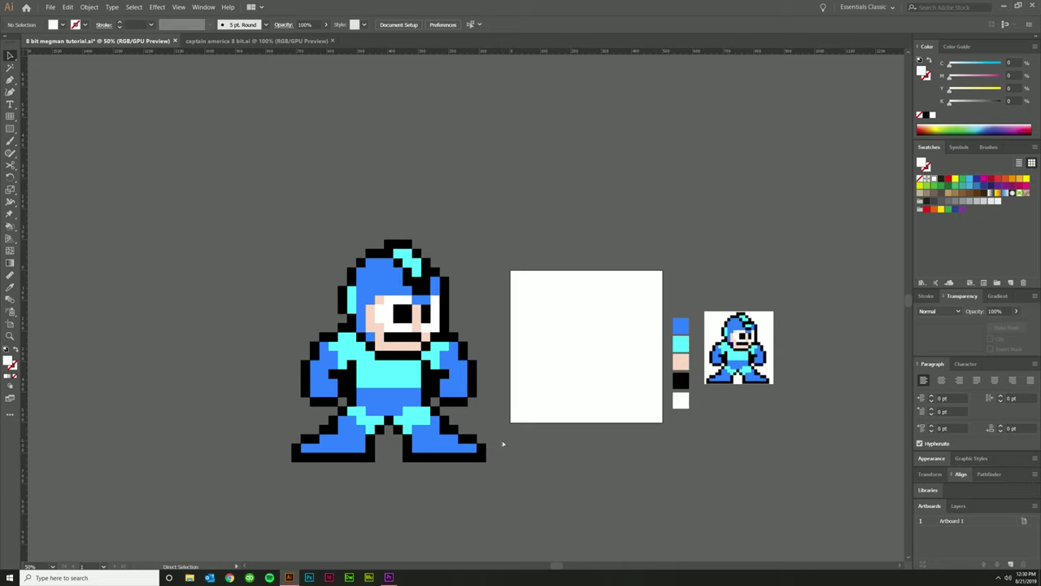
# Move and shrink Mega Man back onto the white artboard, then switch to captain america 8 bit.ai
pyautogui.moveTo(366, 382); pyautogui.dragTo(557, 421)
pyautogui.moveTo(640, 465); pyautogui.dragTo(583, 395)
pyautogui.scroll(2, 594, 407)
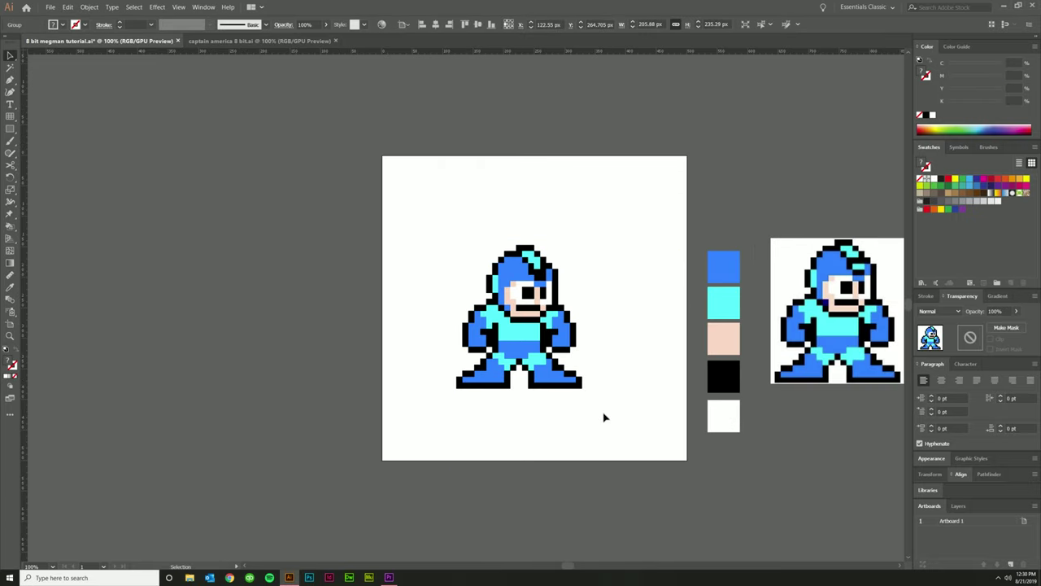
pyautogui.click(595, 425)
pyautogui.hscroll(2, 569, 406)
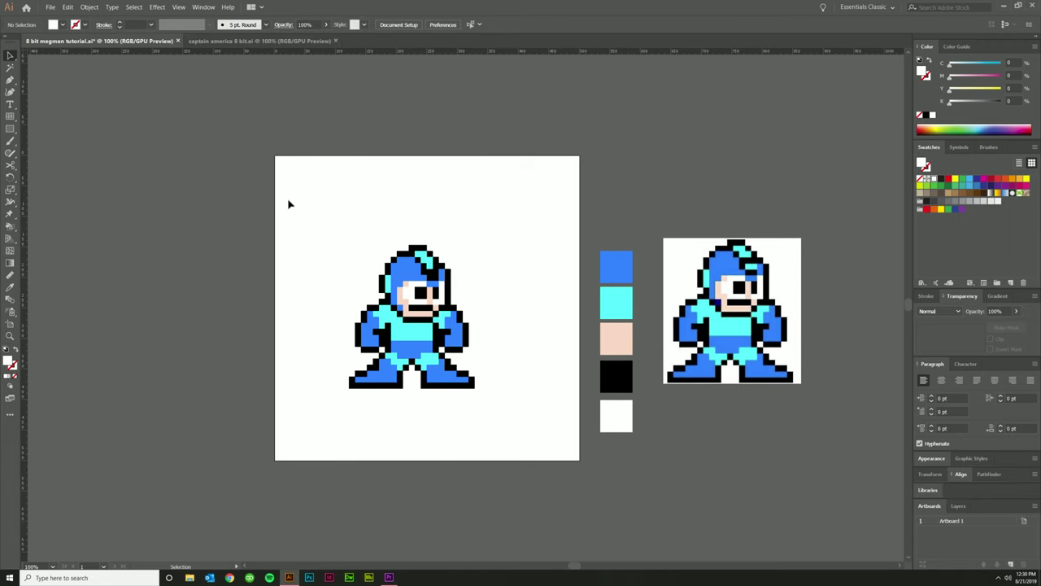
pyautogui.click(268, 41)
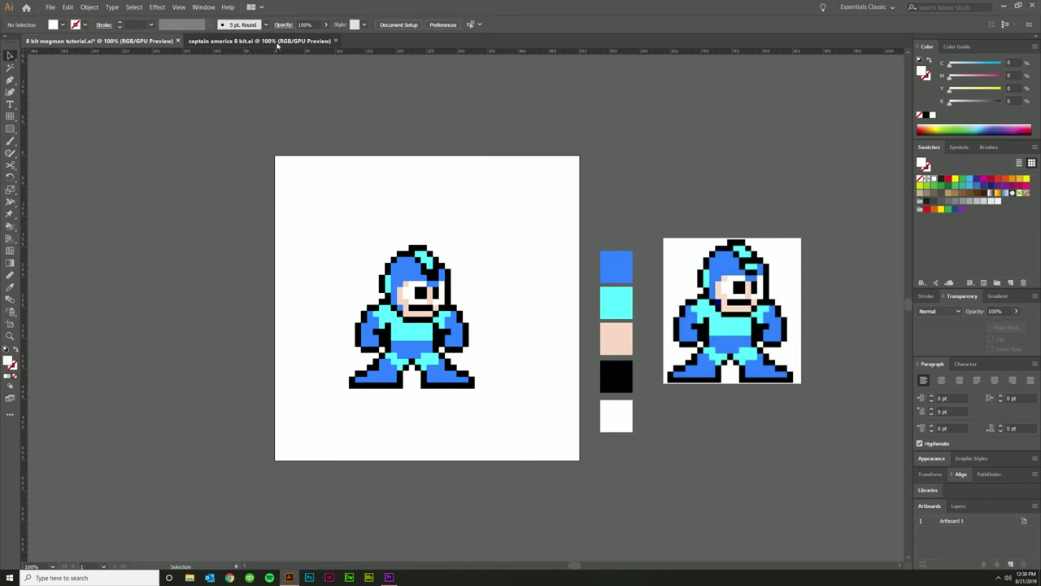
pyautogui.click(434, 498)
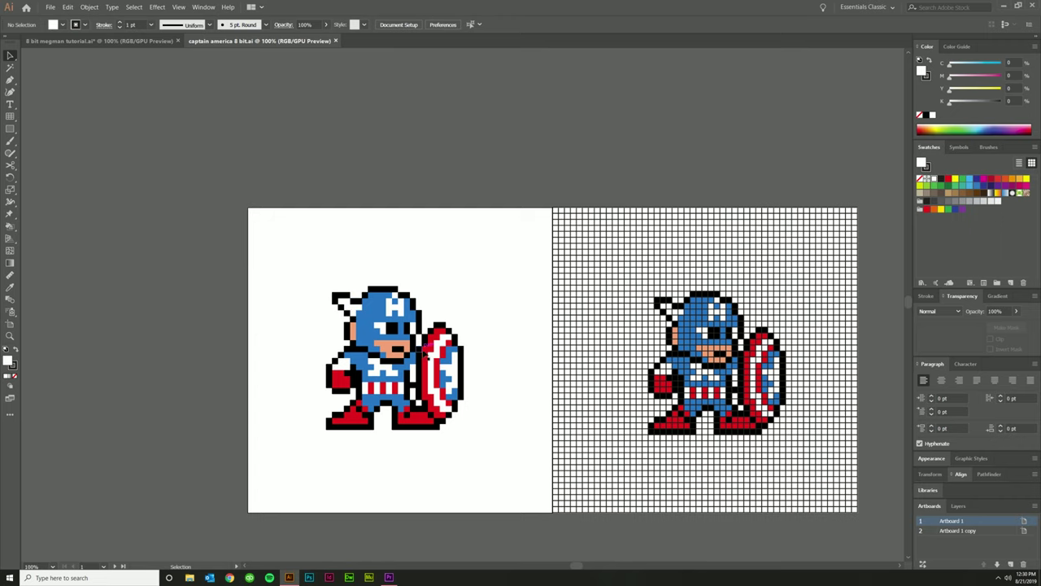
pyautogui.scroll(-1, 424, 350)
pyautogui.scroll(2, 388, 362)
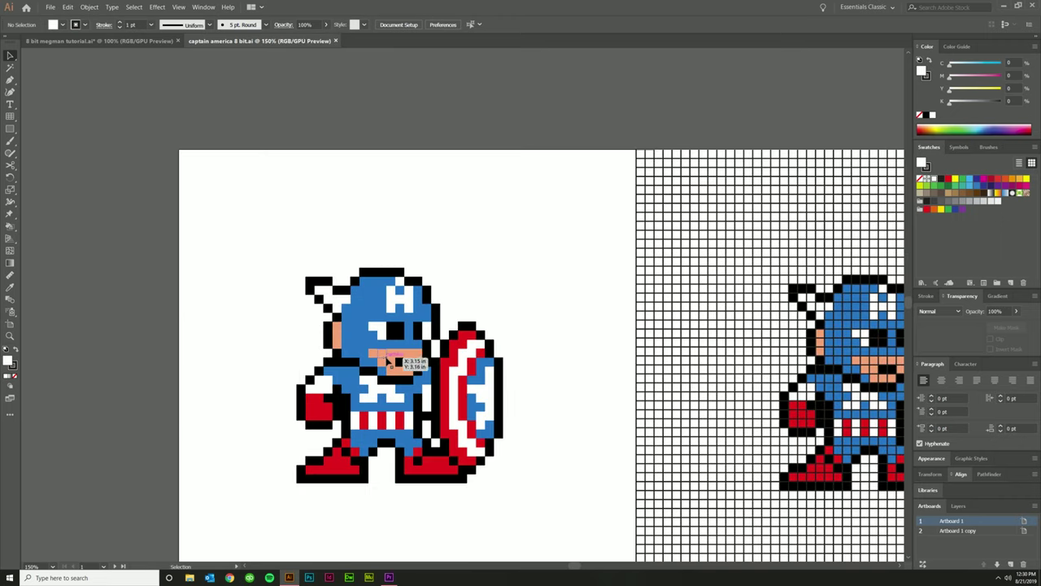
pyautogui.scroll(-3, 411, 383)
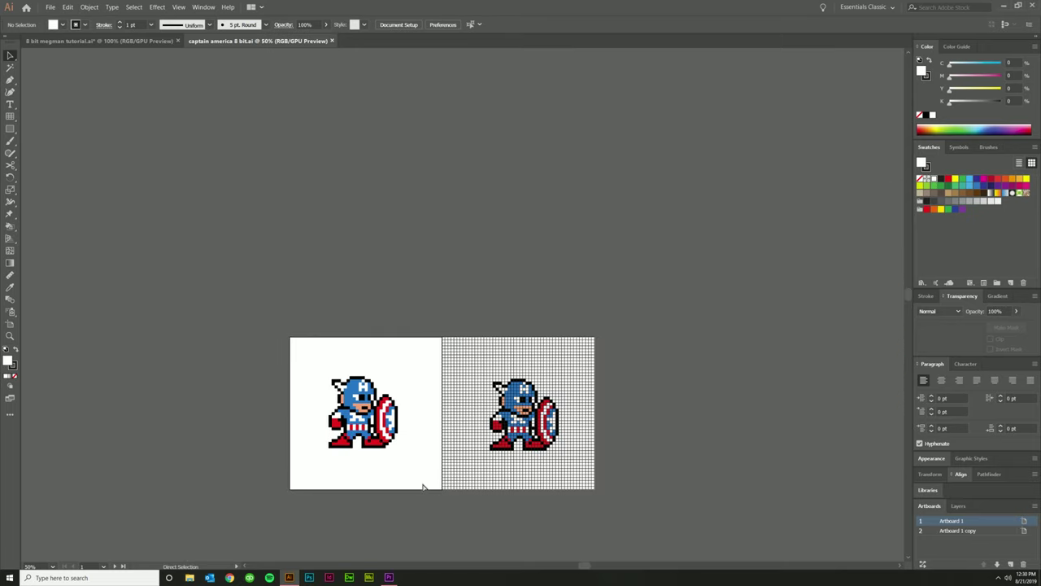
pyautogui.scroll(3, 411, 484)
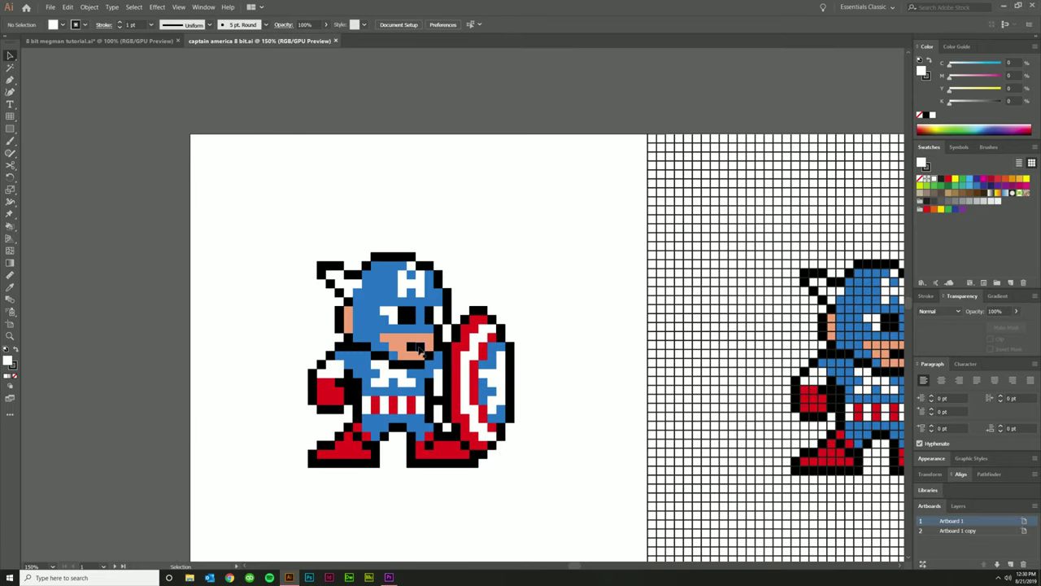
pyautogui.scroll(-3, 411, 391)
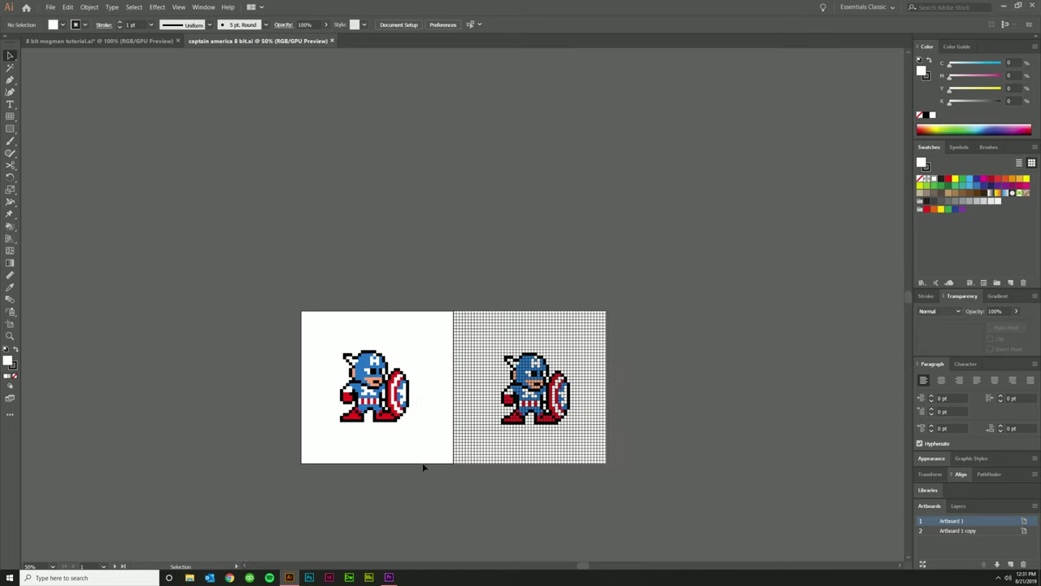
pyautogui.scroll(2, 423, 467)
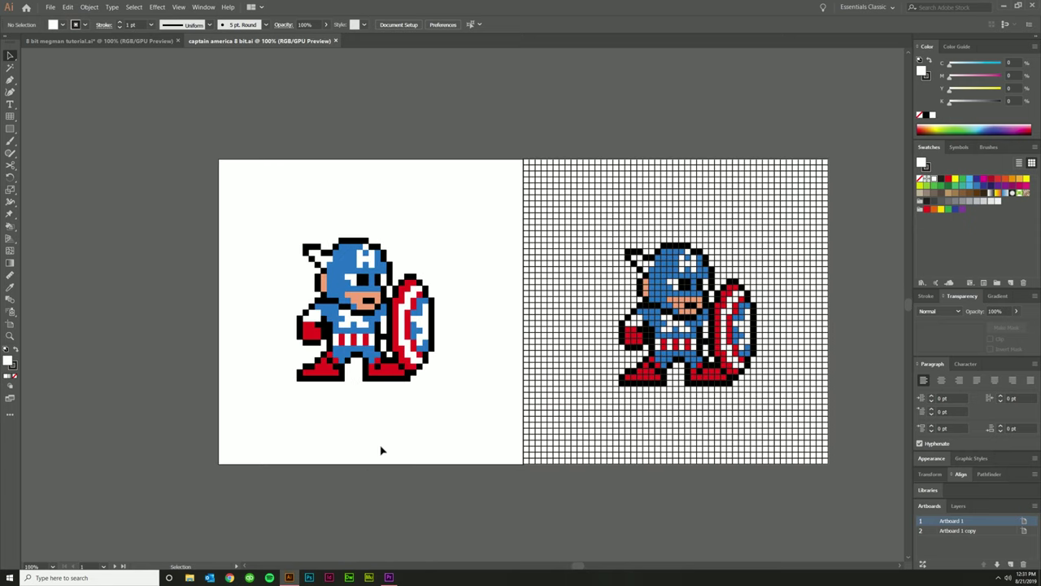
pyautogui.moveTo(381, 450); pyautogui.dragTo(279, 221)
pyautogui.hscroll(3, 366, 481)
pyautogui.click(881, 141)
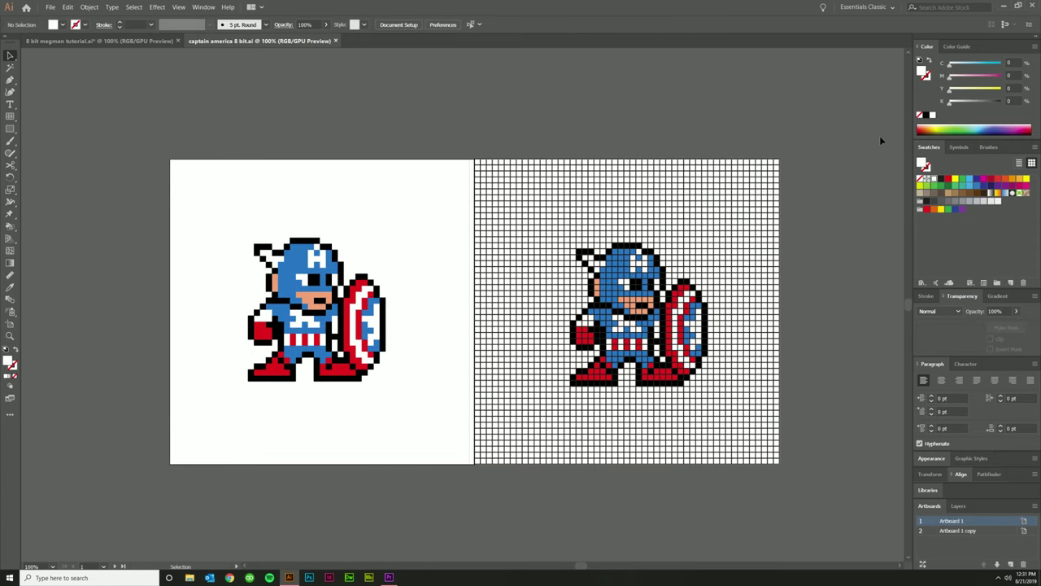
pyautogui.scroll(3, 618, 345)
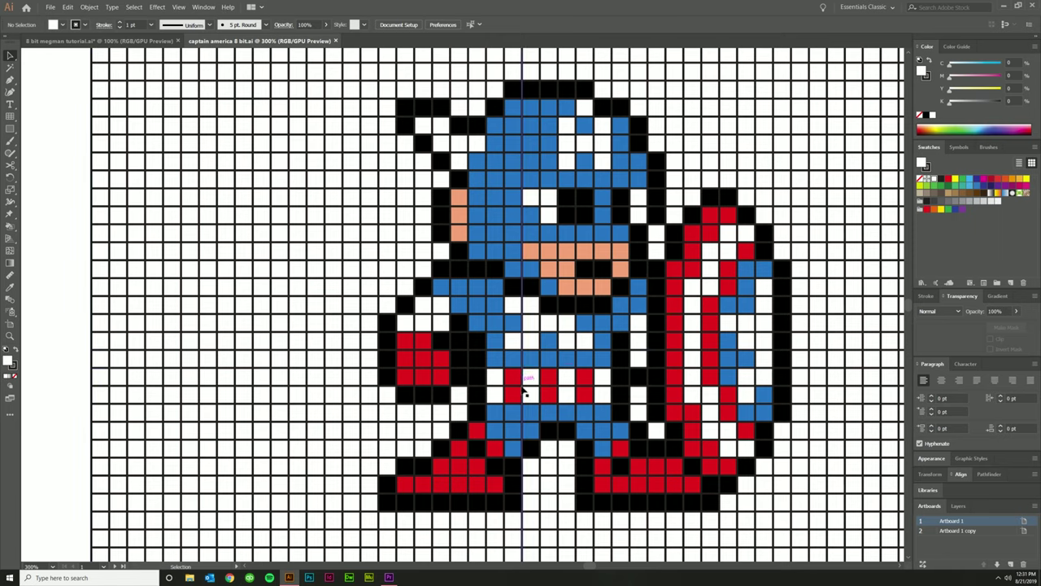
pyautogui.scroll(-3, 429, 474)
pyautogui.hscroll(-2, 430, 474)
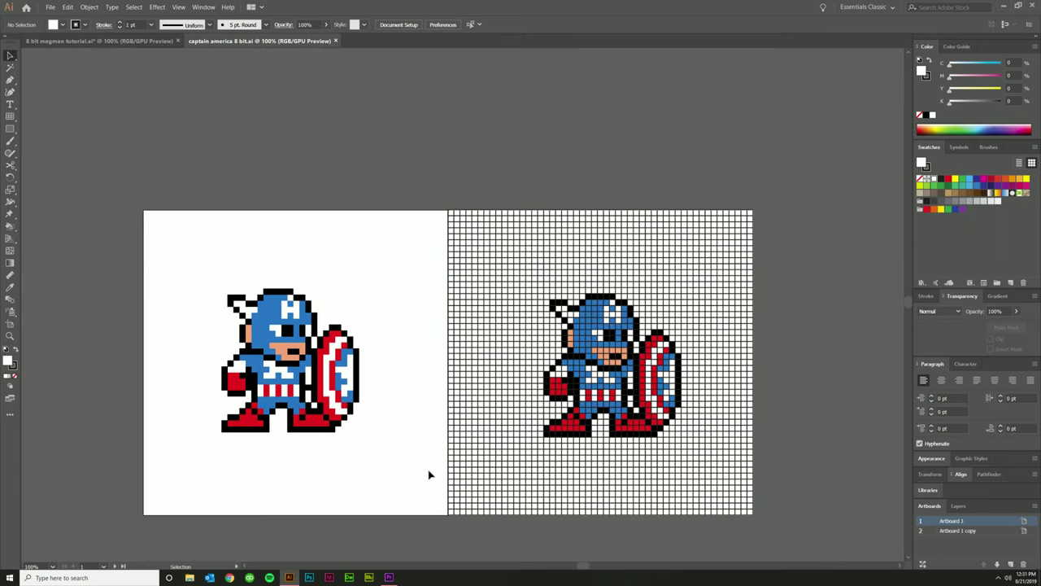
pyautogui.hscroll(-3, 429, 474)
pyautogui.hscroll(-1, 425, 470)
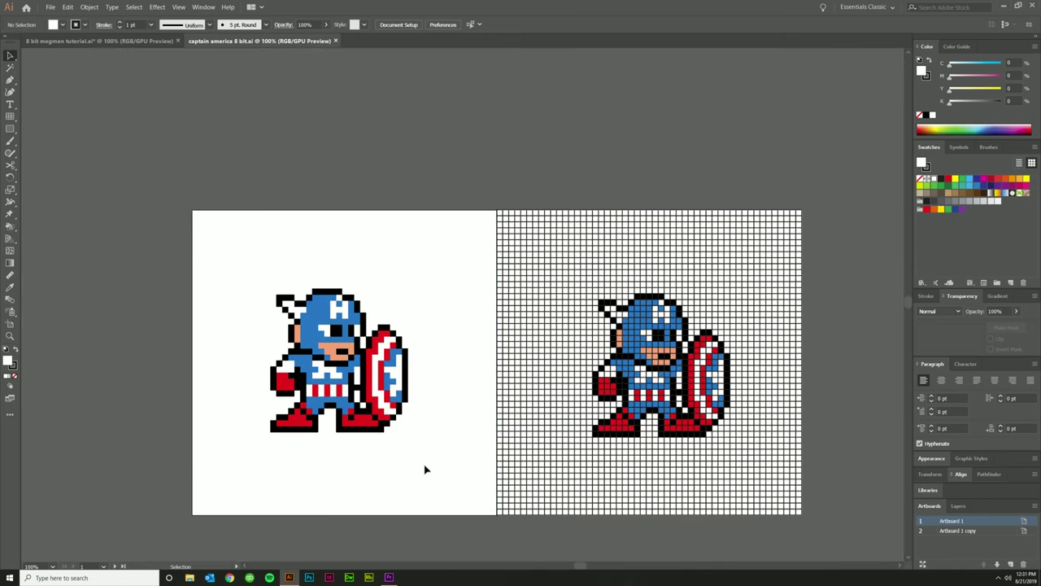